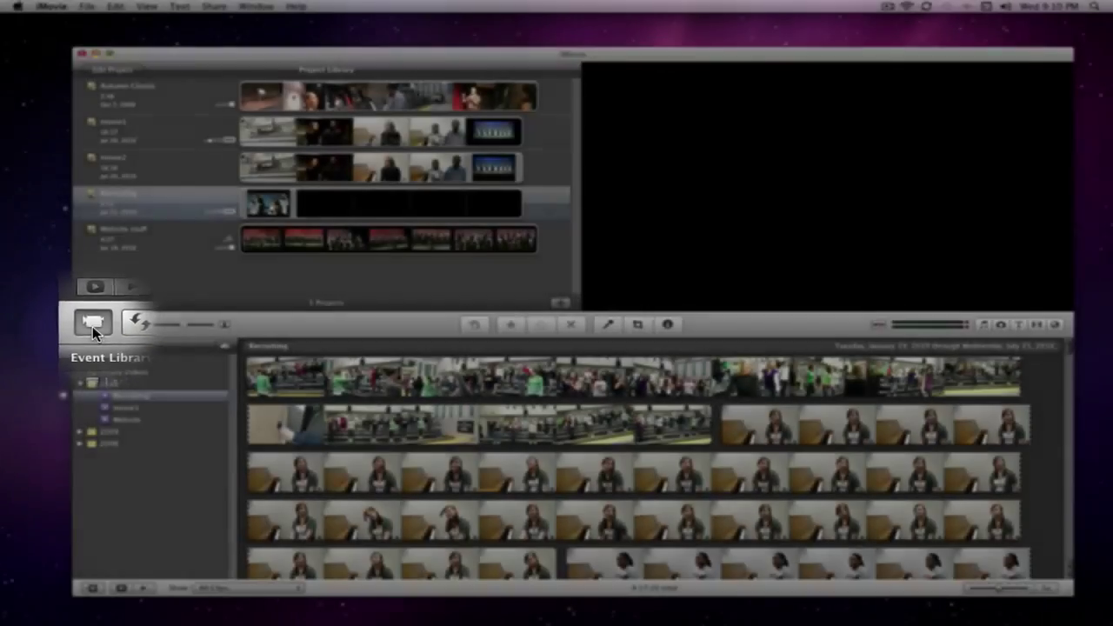
Import all clips from the Sony DSC-T90 camera into a new event, New Event 7-21-10, optimized at Large - 960x540.
{"action": "left_click", "coordinate": [93, 325]}
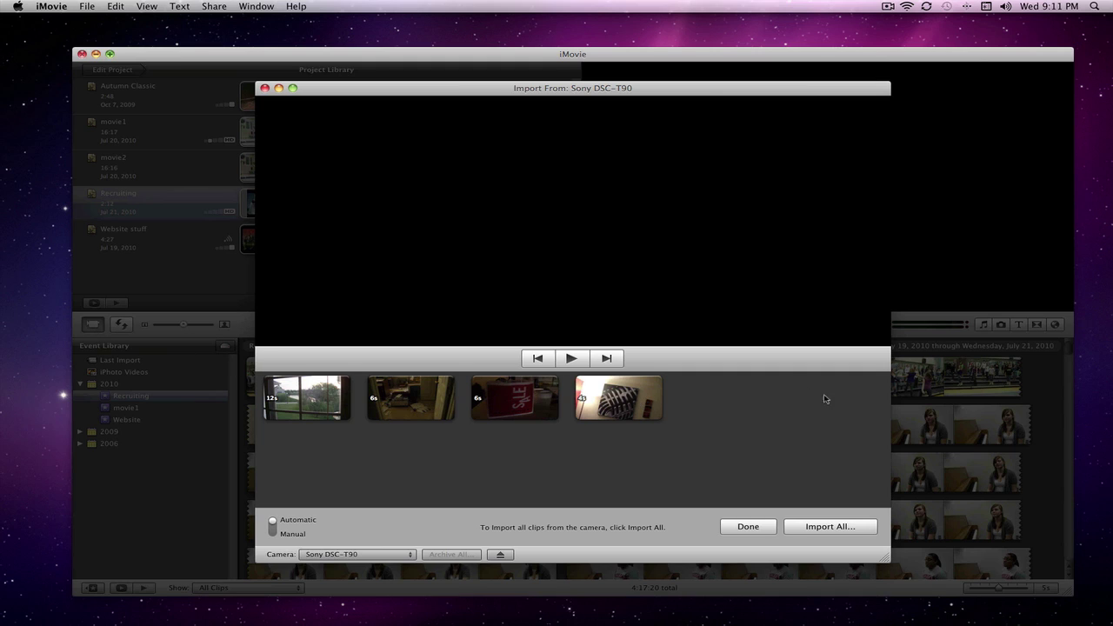
{"action": "left_click", "coordinate": [831, 527]}
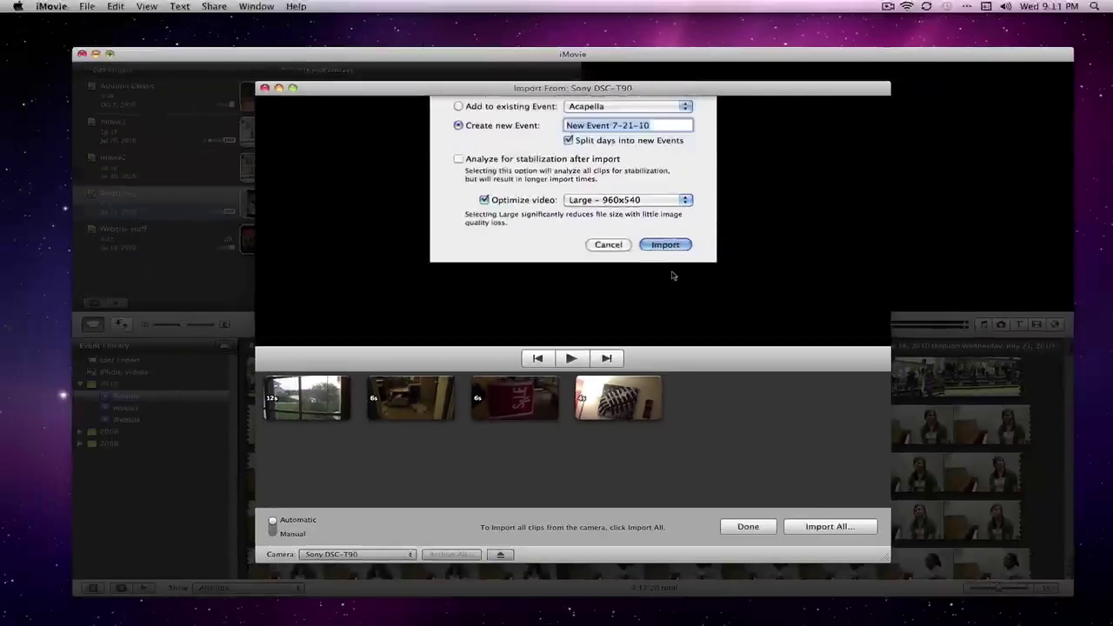
{"action": "left_click", "coordinate": [800, 525]}
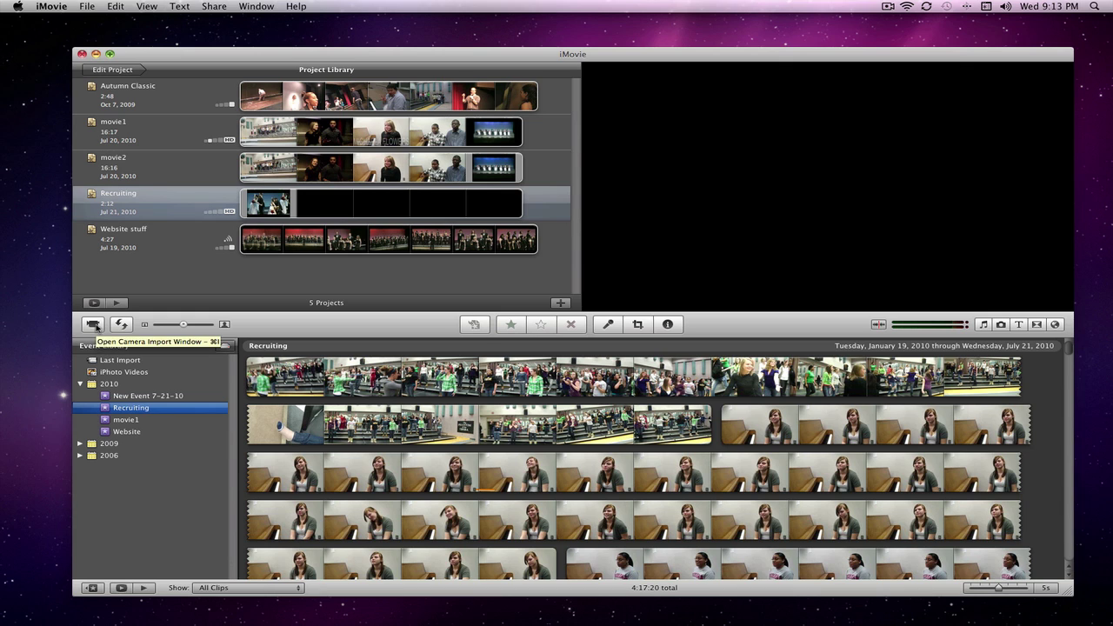
{"action": "left_click", "coordinate": [94, 326]}
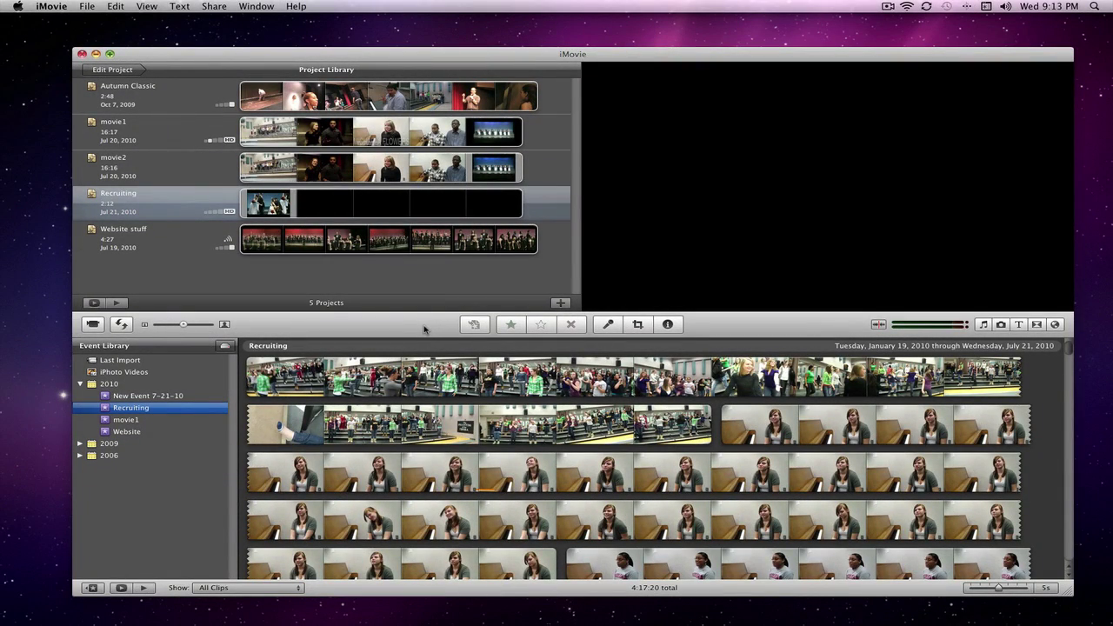
Import the movie file website.mov from the Desktop into the existing Recruiting event, optimized at Large - 960x540.
{"action": "left_click", "coordinate": [87, 6]}
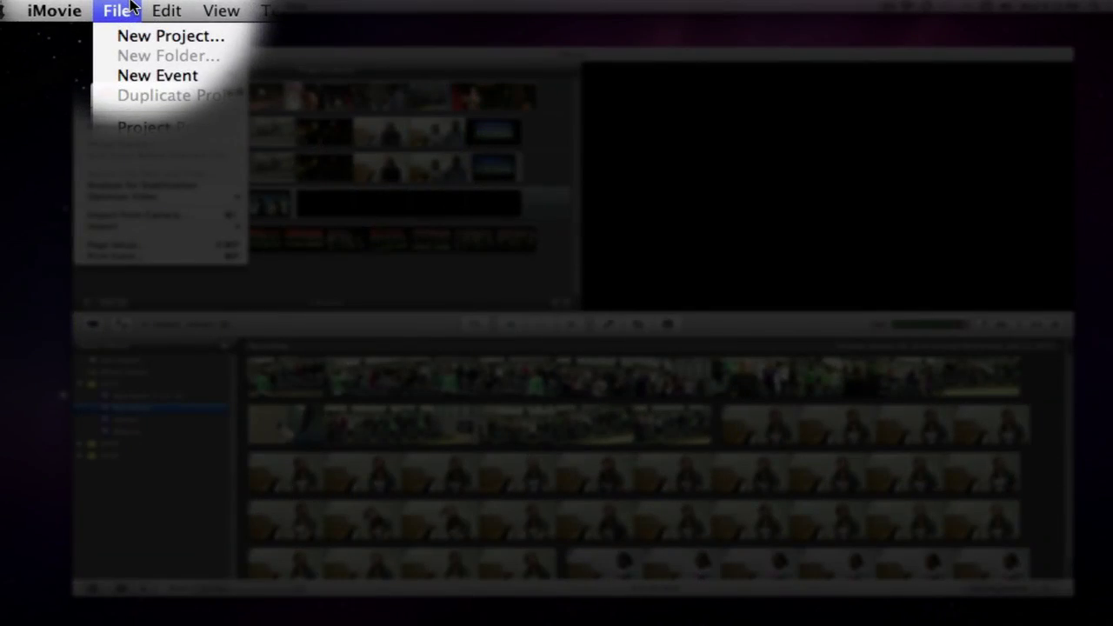
{"action": "mouse_move", "coordinate": [165, 234]}
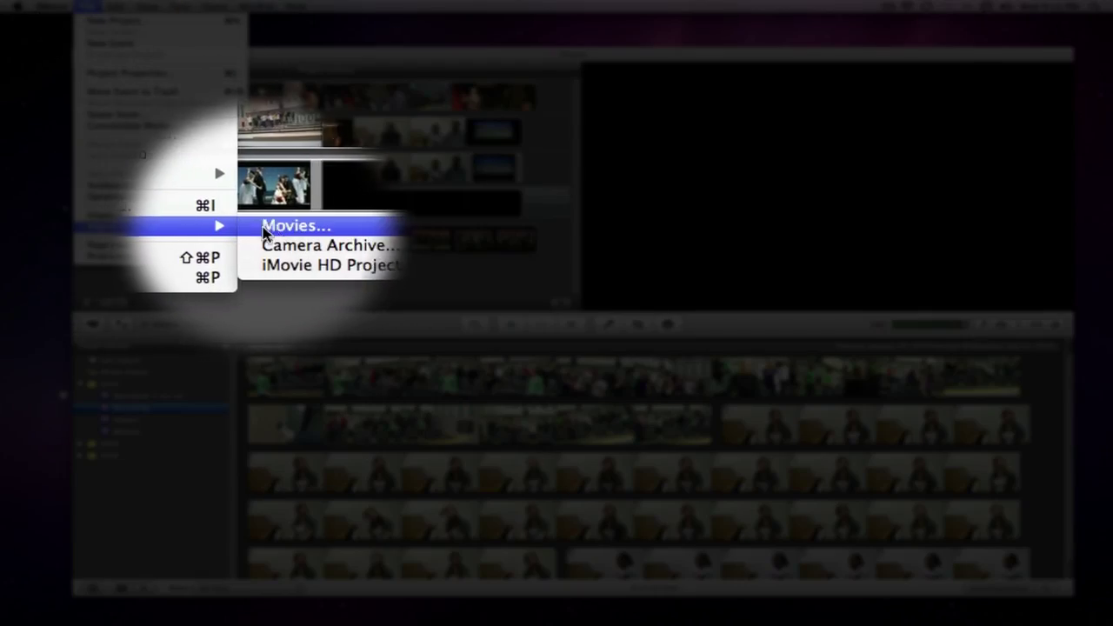
{"action": "left_click", "coordinate": [272, 228]}
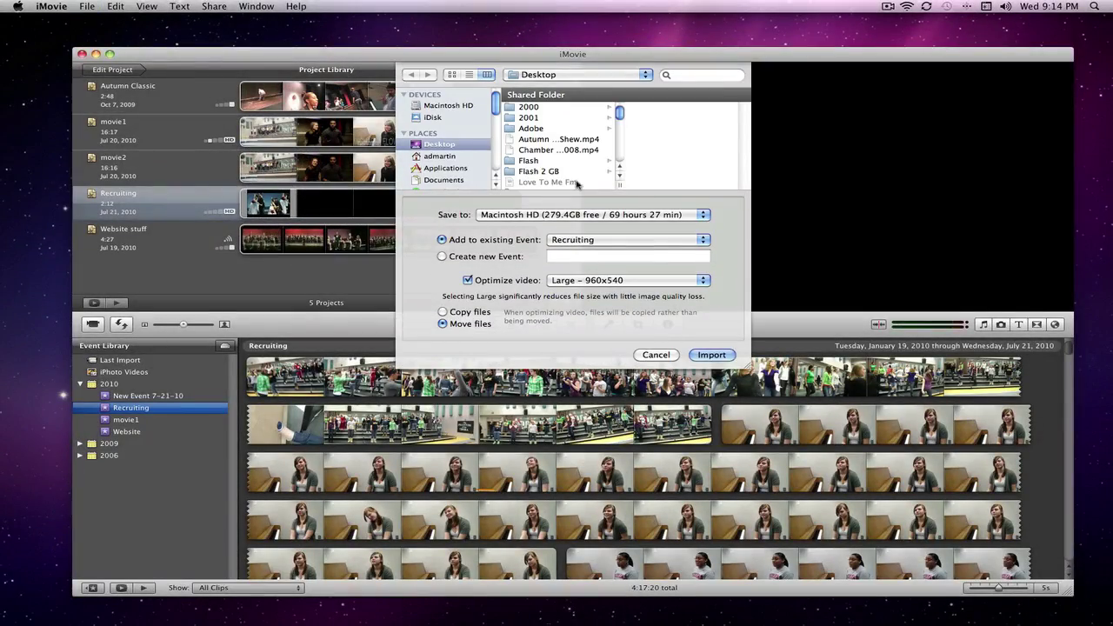
{"action": "scroll", "coordinate": [545, 205], "scroll_direction": "down", "scroll_amount": 10}
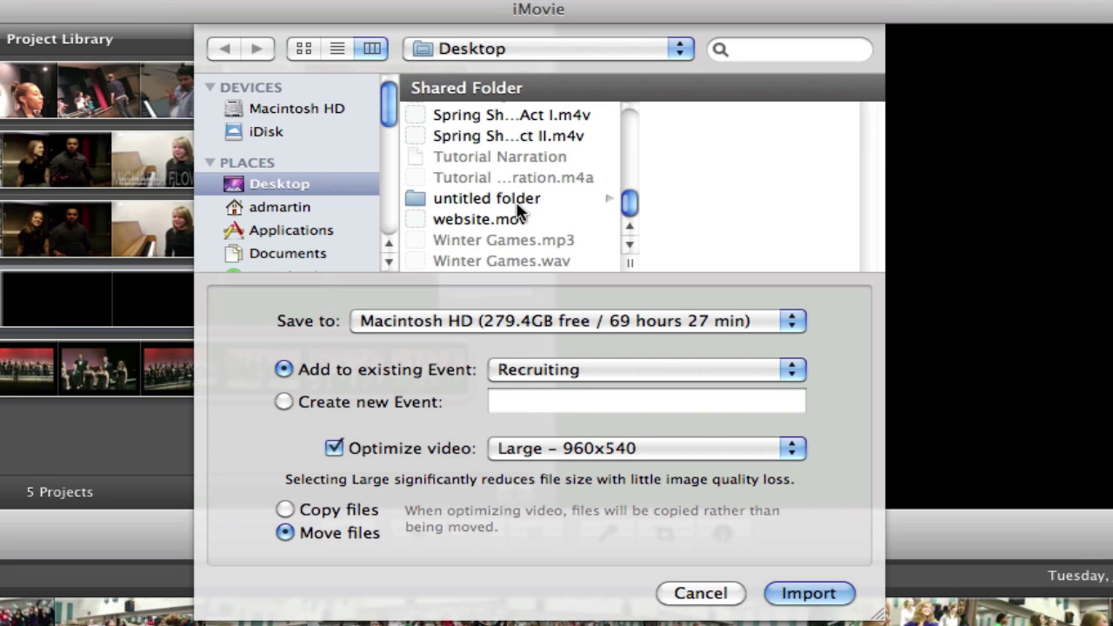
{"action": "left_click", "coordinate": [510, 220]}
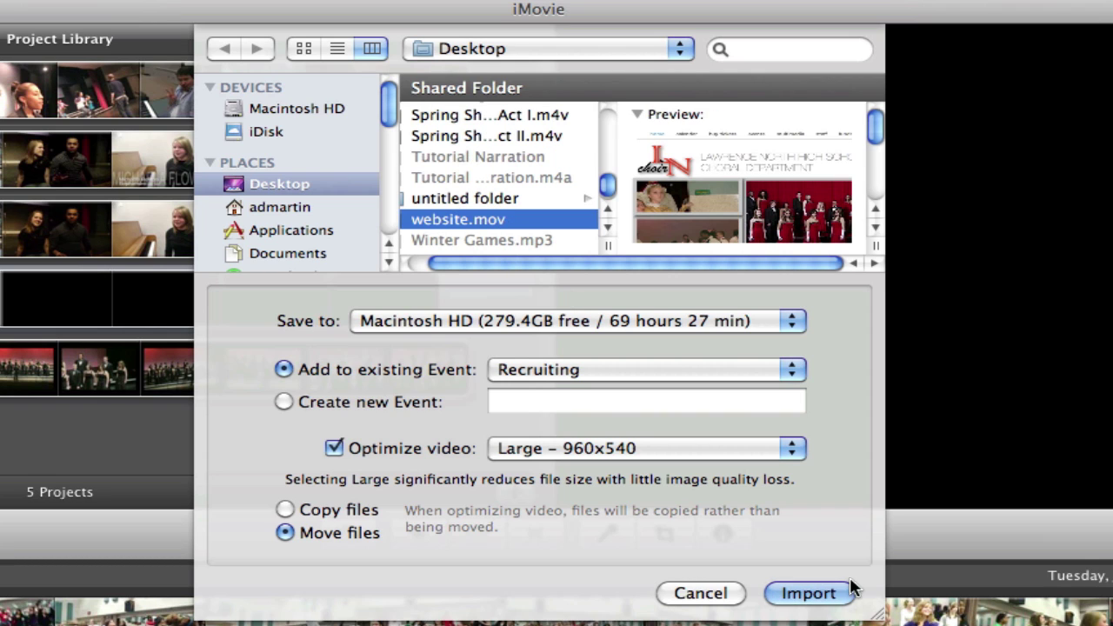
{"action": "left_click", "coordinate": [832, 595]}
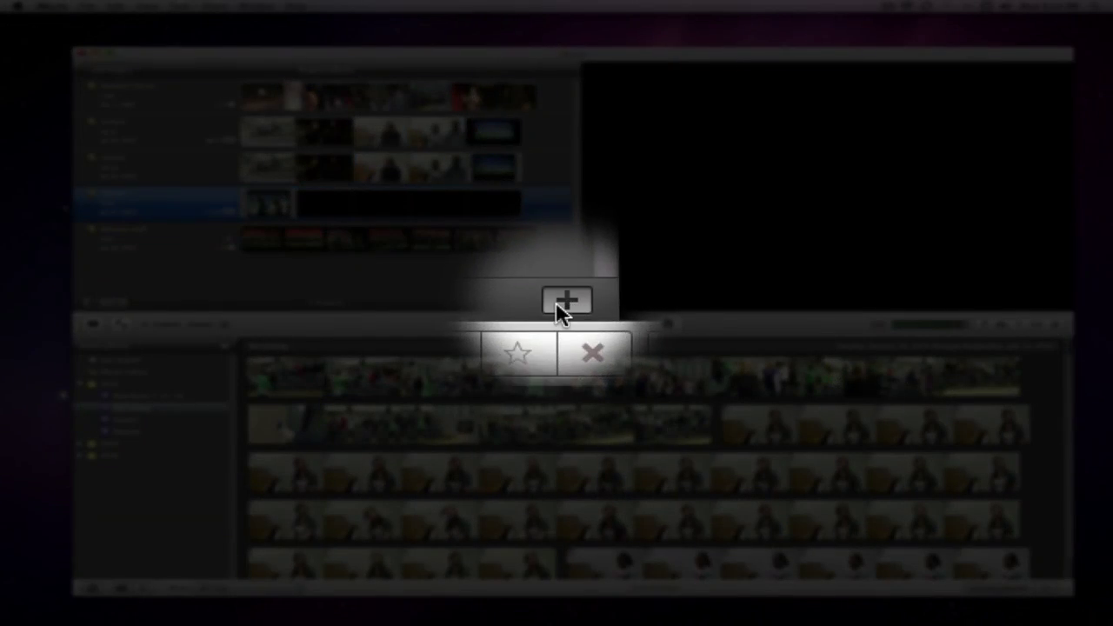
Create a new project named Recruiting with the Widescreen (16:9) aspect ratio and no theme.
{"action": "left_click", "coordinate": [560, 303]}
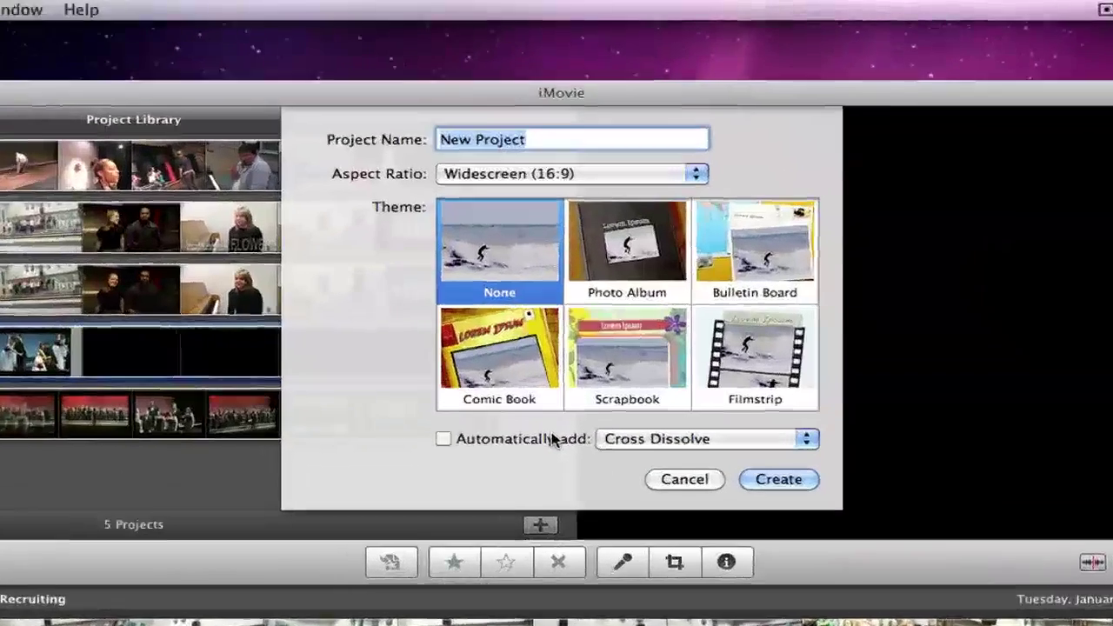
{"action": "type", "text": "Recruiting"}
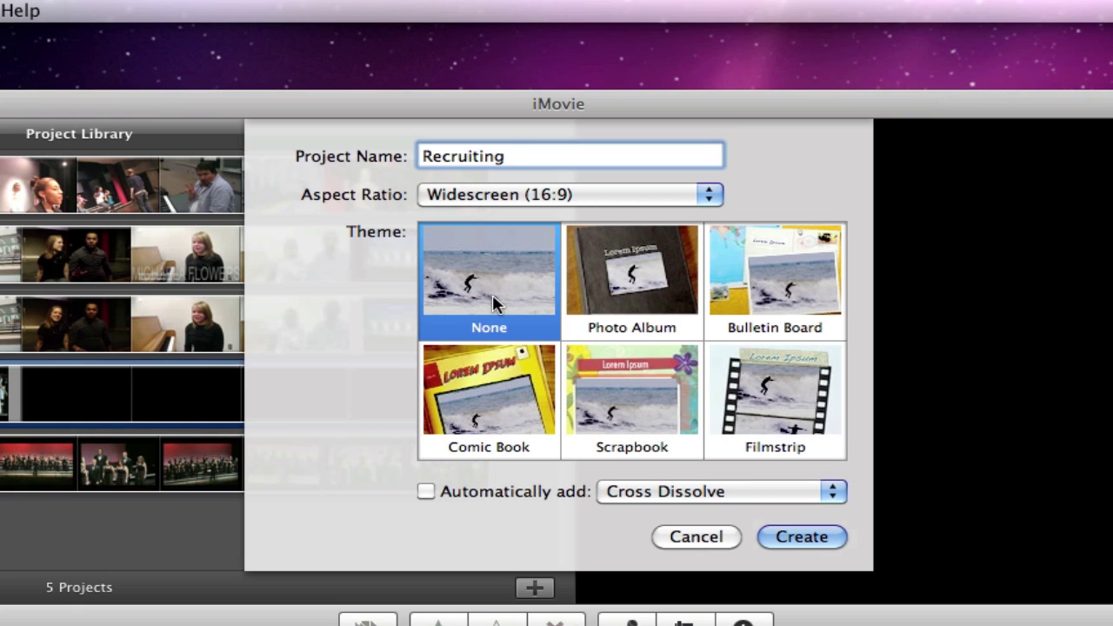
{"action": "left_click", "coordinate": [795, 537]}
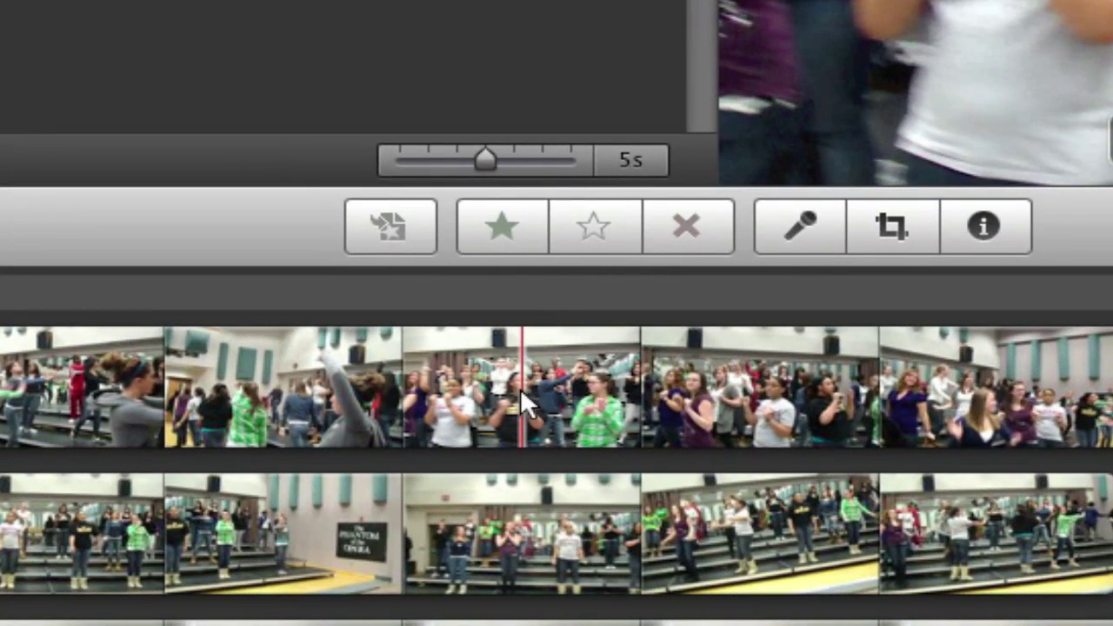
Add about 6.5 s of the choir rehearsal clip and about 4.8 s of the black-shirt piano interview clip to the project.
{"action": "left_click_drag", "start_coordinate": [520, 388], "coordinate": [119, 112]}
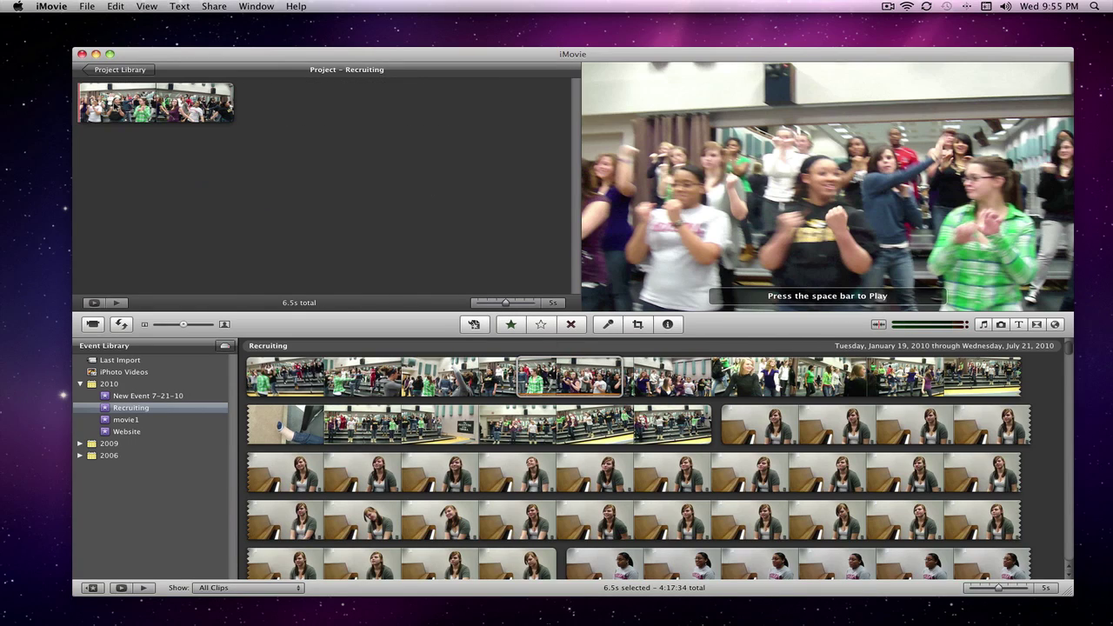
{"action": "scroll", "coordinate": [574, 451], "scroll_direction": "down", "scroll_amount": 10}
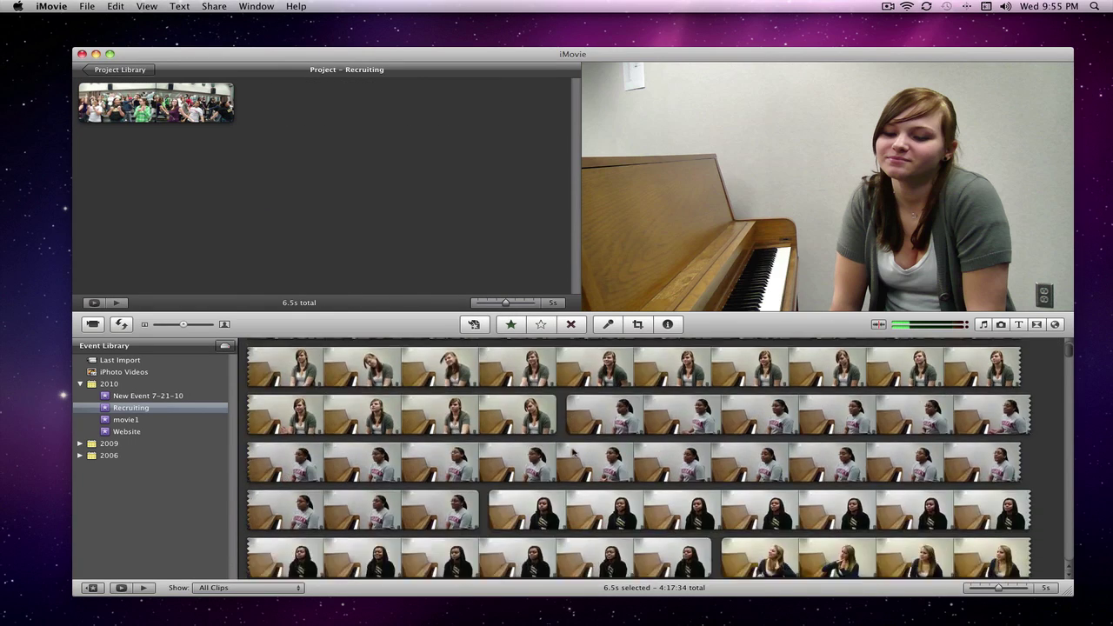
{"action": "scroll", "coordinate": [573, 450], "scroll_direction": "down", "scroll_amount": 10}
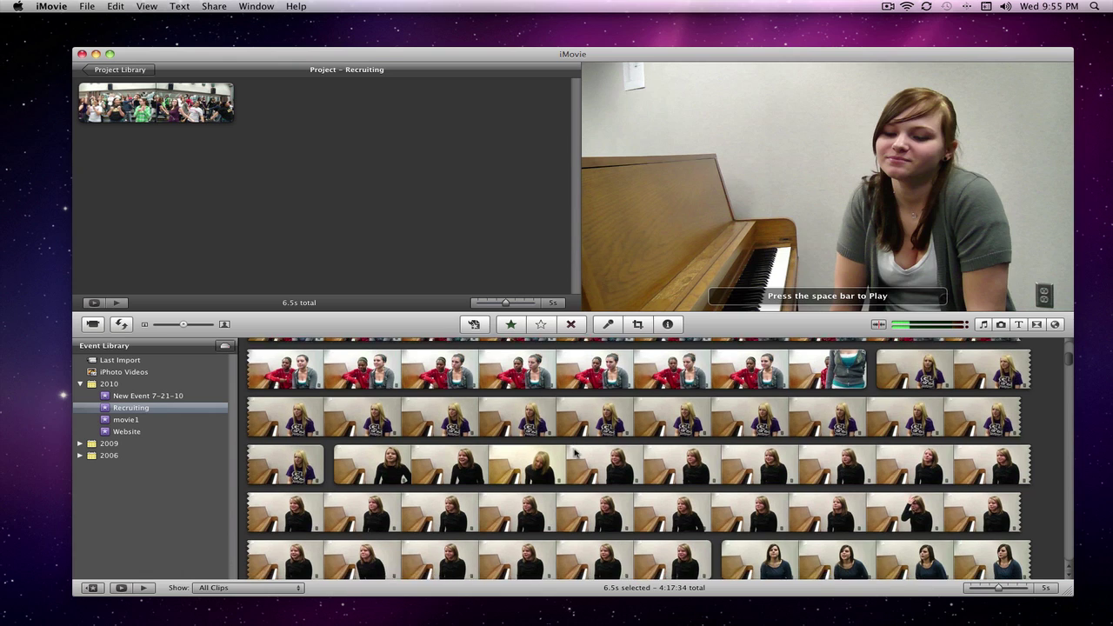
{"action": "left_click_drag", "start_coordinate": [587, 461], "coordinate": [405, 167]}
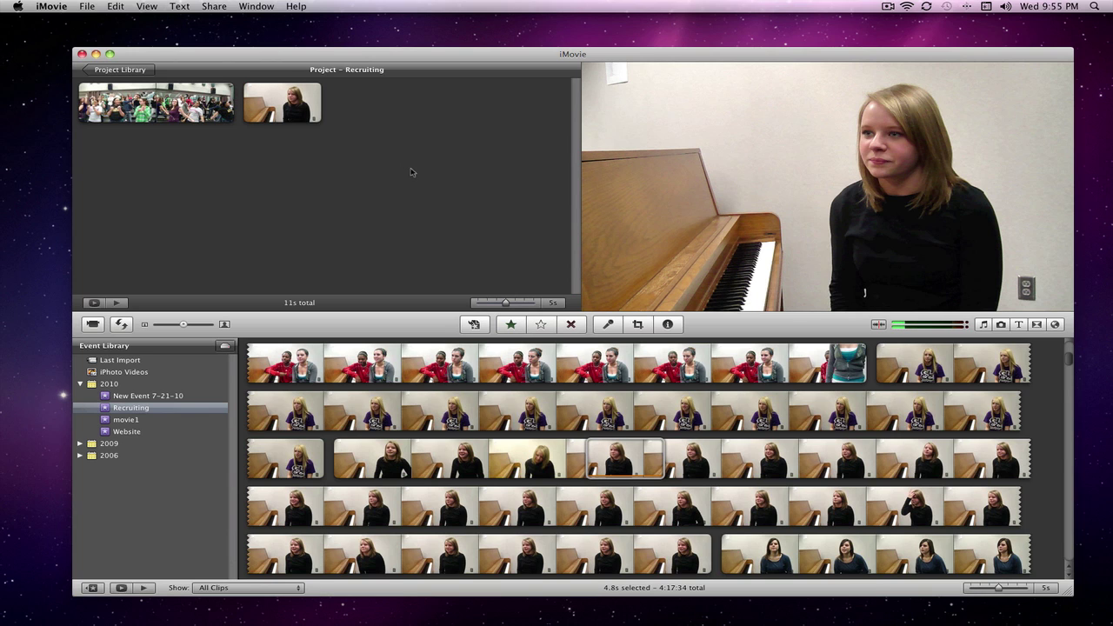
Move the piano interview clip ahead of the choir rehearsal clip in the project.
{"action": "left_click", "coordinate": [296, 106]}
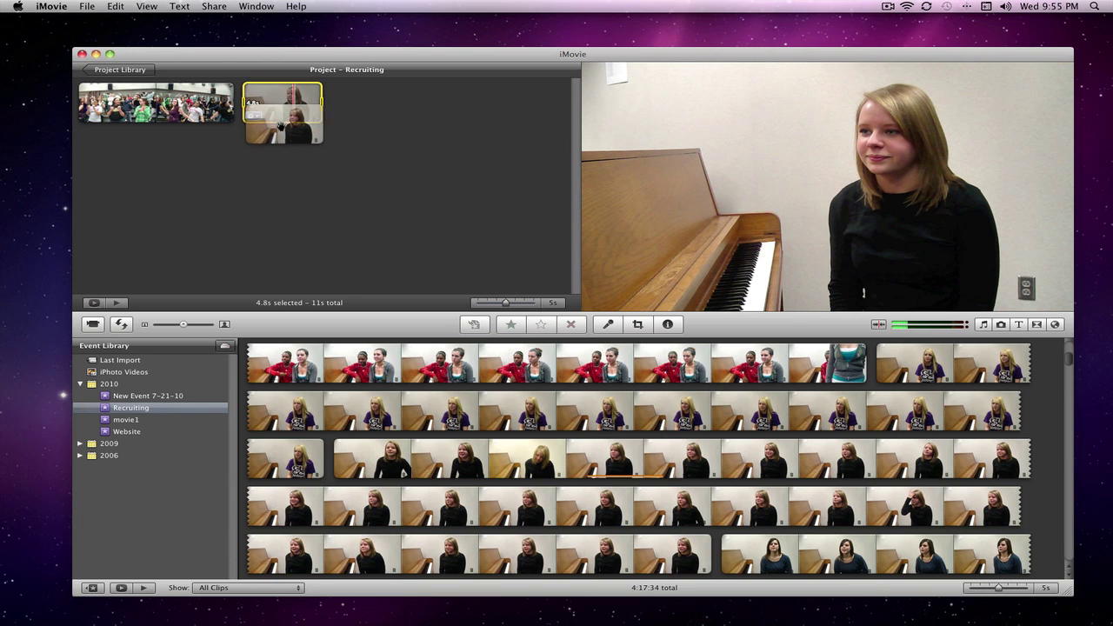
{"action": "left_click_drag", "start_coordinate": [280, 126], "coordinate": [80, 115]}
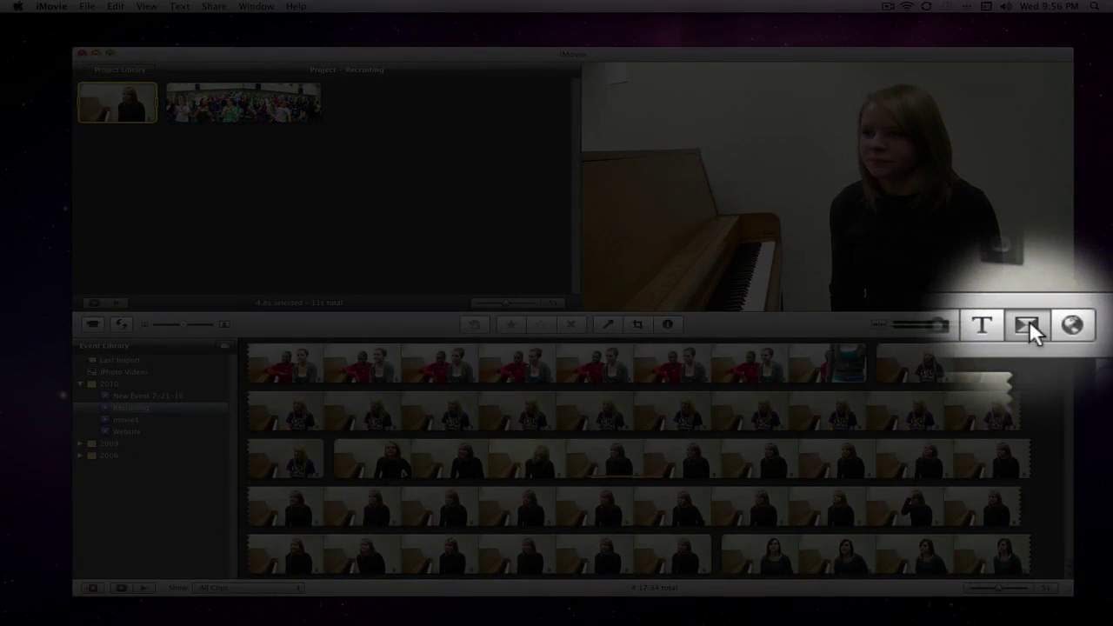
Browse the available transitions and add a Cross Dissolve between the interview clip and the choir rehearsal clip.
{"action": "left_click", "coordinate": [1037, 324]}
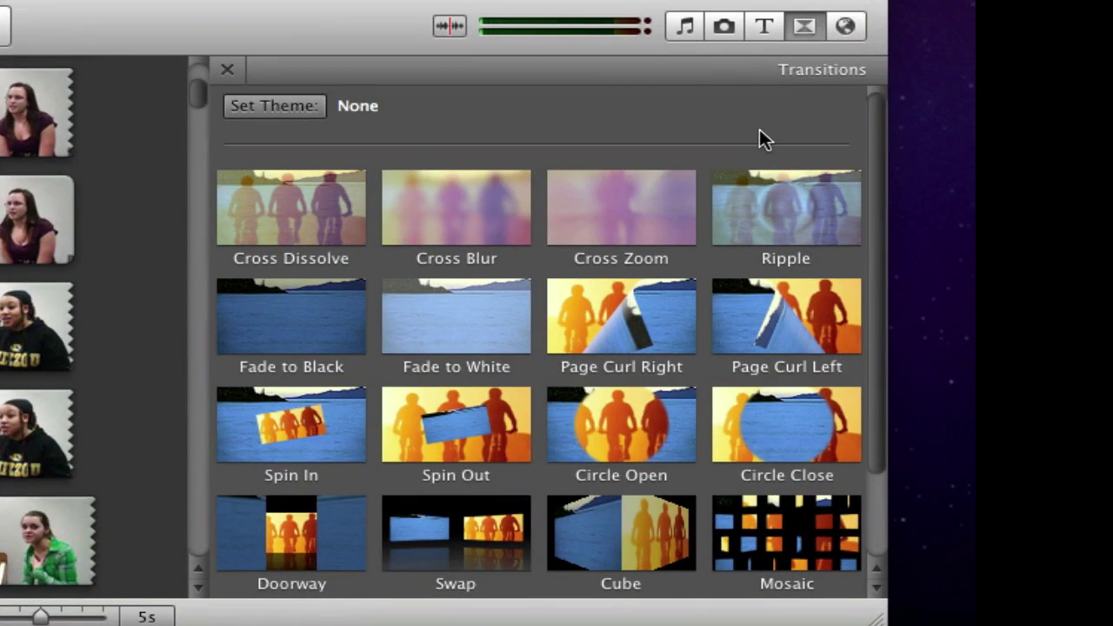
{"action": "scroll", "coordinate": [757, 133], "scroll_direction": "down", "scroll_amount": 3}
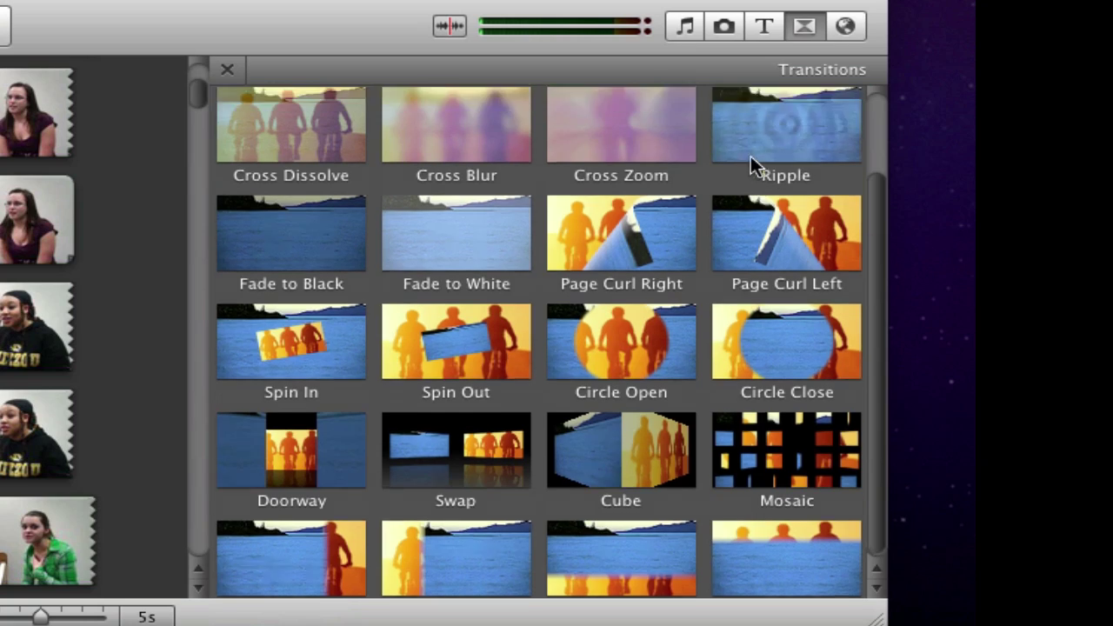
{"action": "scroll", "coordinate": [753, 162], "scroll_direction": "up", "scroll_amount": 2}
{"action": "scroll", "coordinate": [343, 204], "scroll_direction": "up", "scroll_amount": 1}
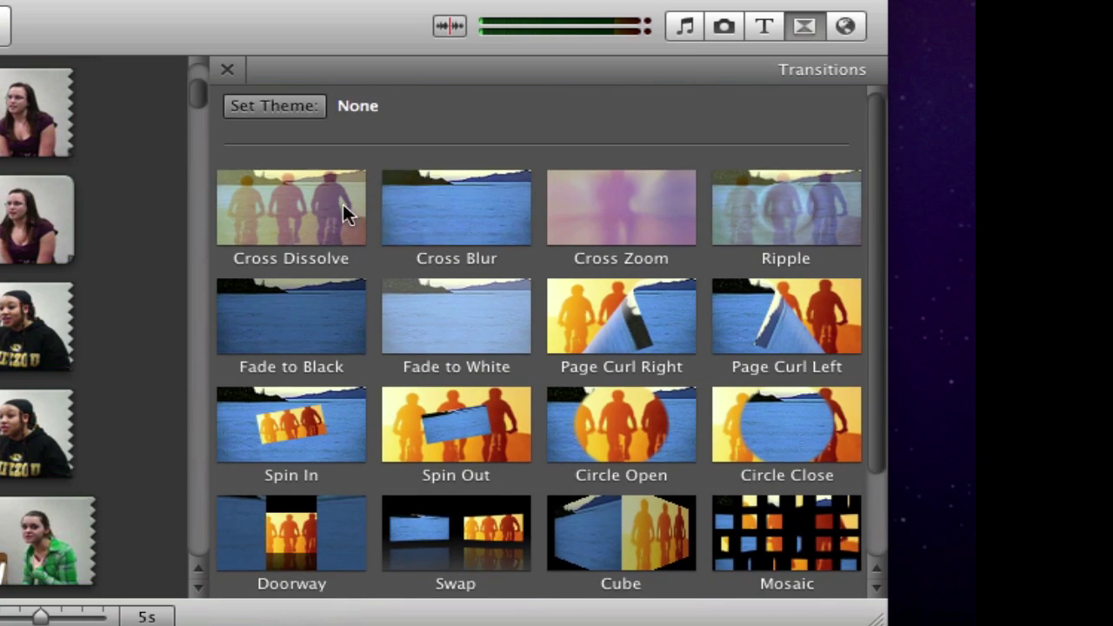
{"action": "scroll", "coordinate": [318, 227], "scroll_direction": "down", "scroll_amount": 3}
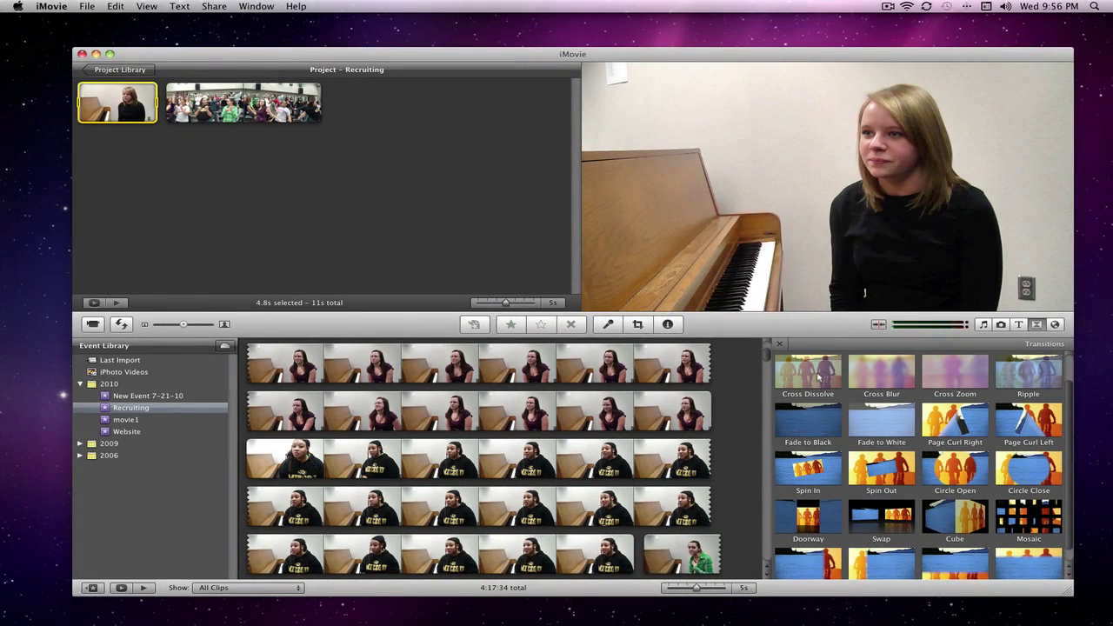
{"action": "left_click_drag", "start_coordinate": [311, 134], "coordinate": [171, 116]}
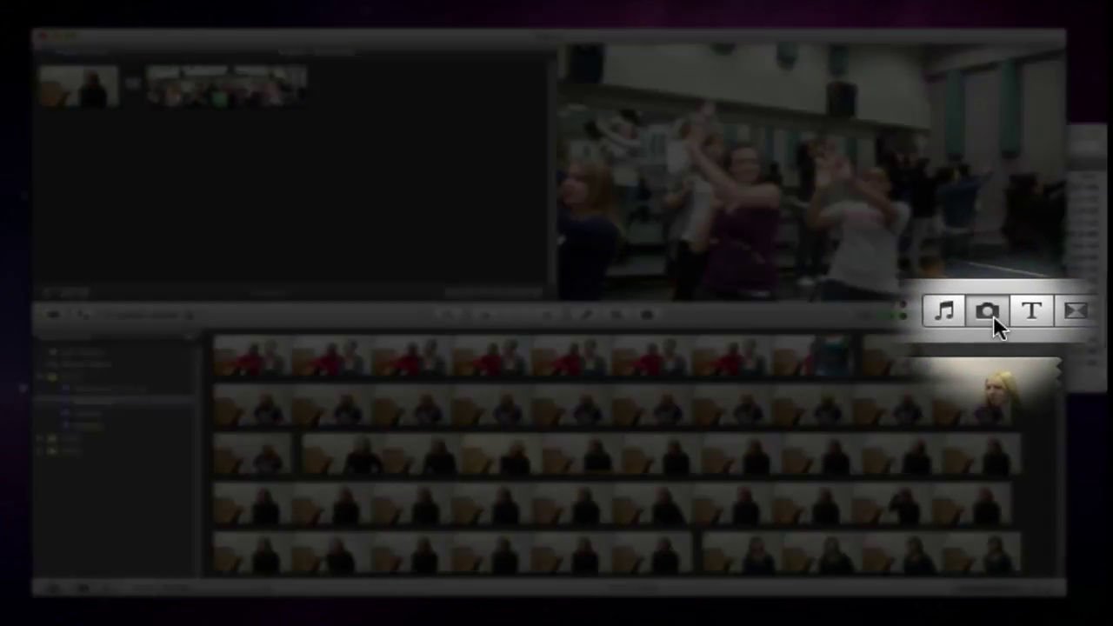
Add the choir group photo from the iPhoto events to the end of the project.
{"action": "left_click", "coordinate": [997, 324]}
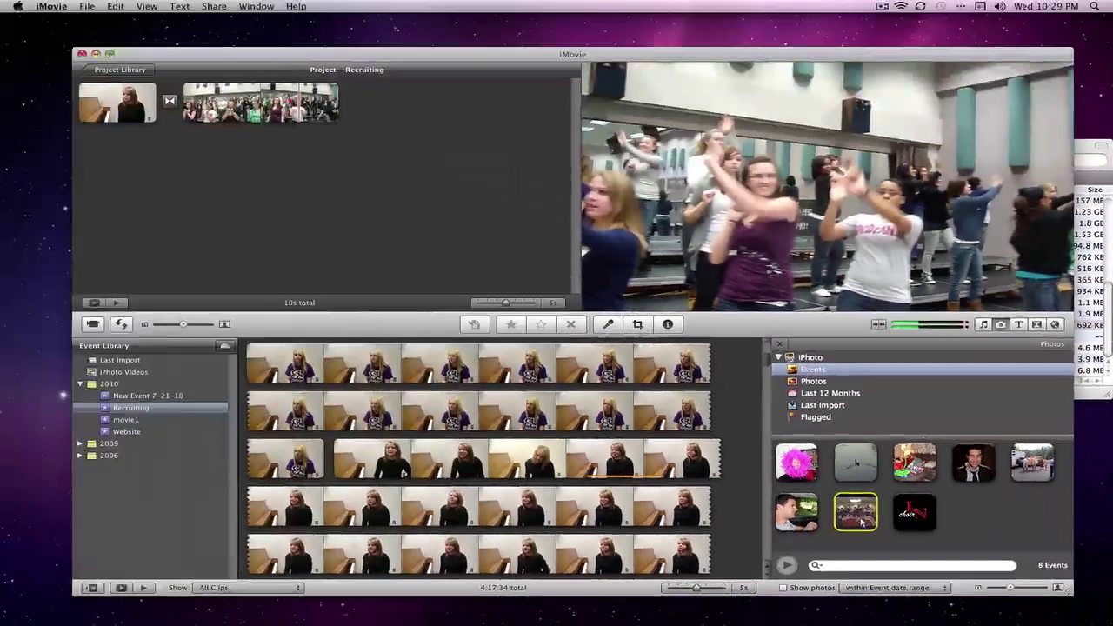
{"action": "left_click_drag", "start_coordinate": [503, 454], "coordinate": [169, 268]}
{"action": "left_click_drag", "start_coordinate": [679, 422], "coordinate": [462, 161]}
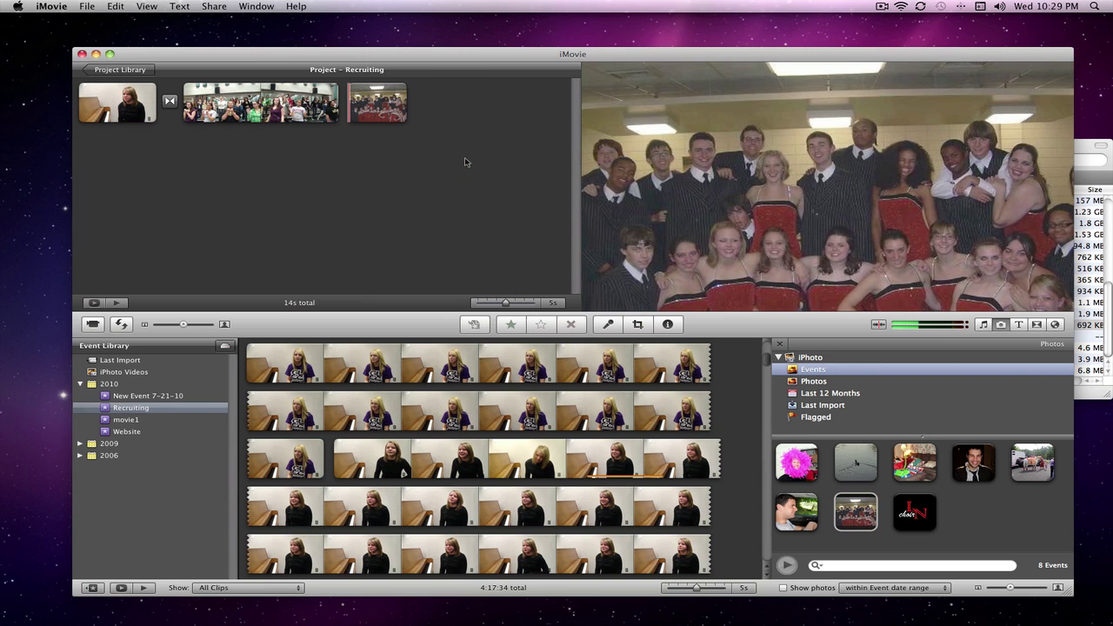
Set the choir group photo's duration to 7 seconds in its clip adjustments.
{"action": "mouse_move", "coordinate": [361, 114]}
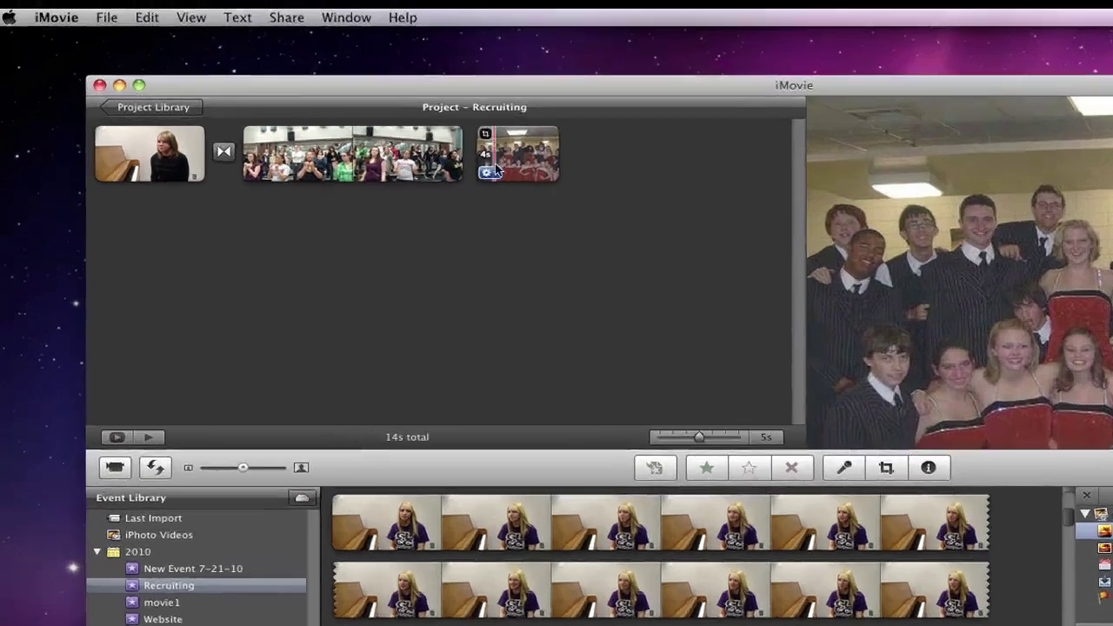
{"action": "left_click", "coordinate": [488, 172]}
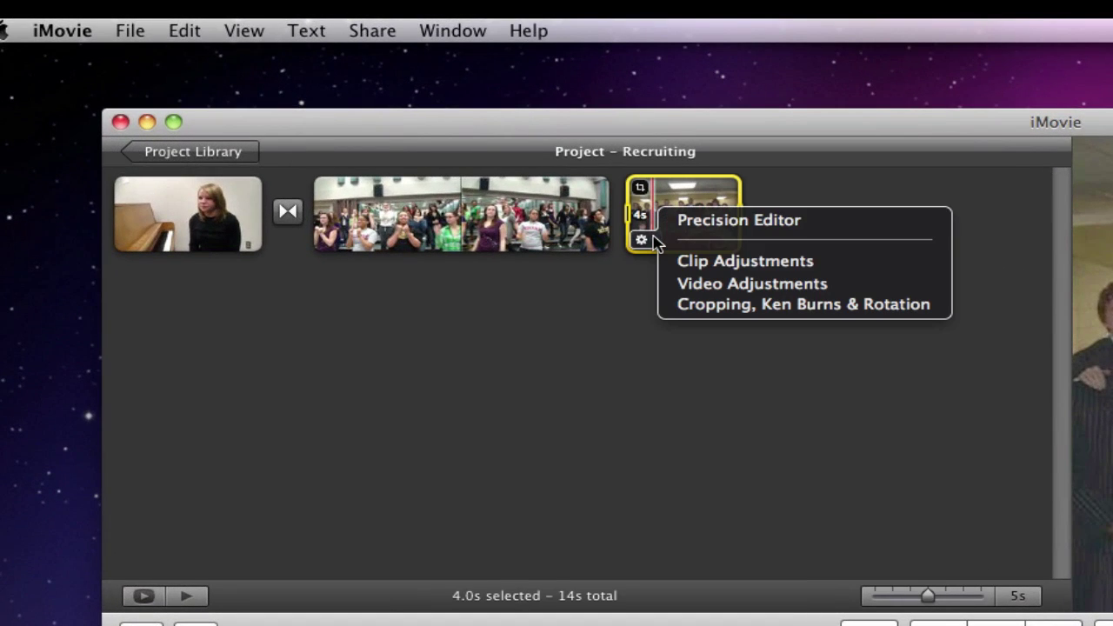
{"action": "left_click", "coordinate": [712, 263]}
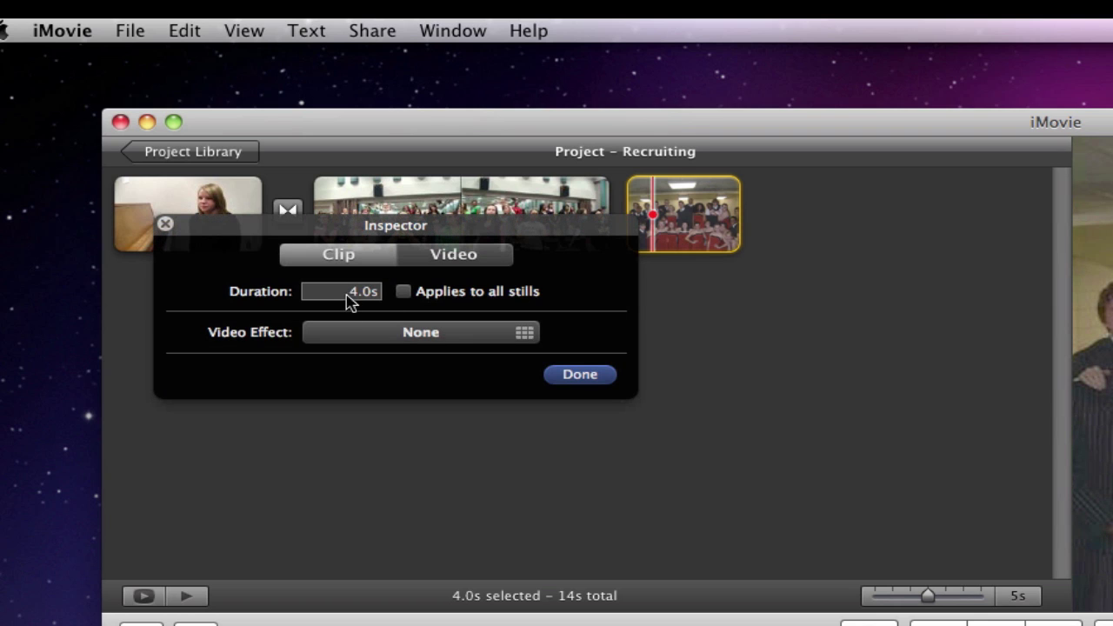
{"action": "left_click_drag", "start_coordinate": [347, 294], "coordinate": [379, 294]}
{"action": "type", "text": "7"}
{"action": "left_click", "coordinate": [585, 380]}
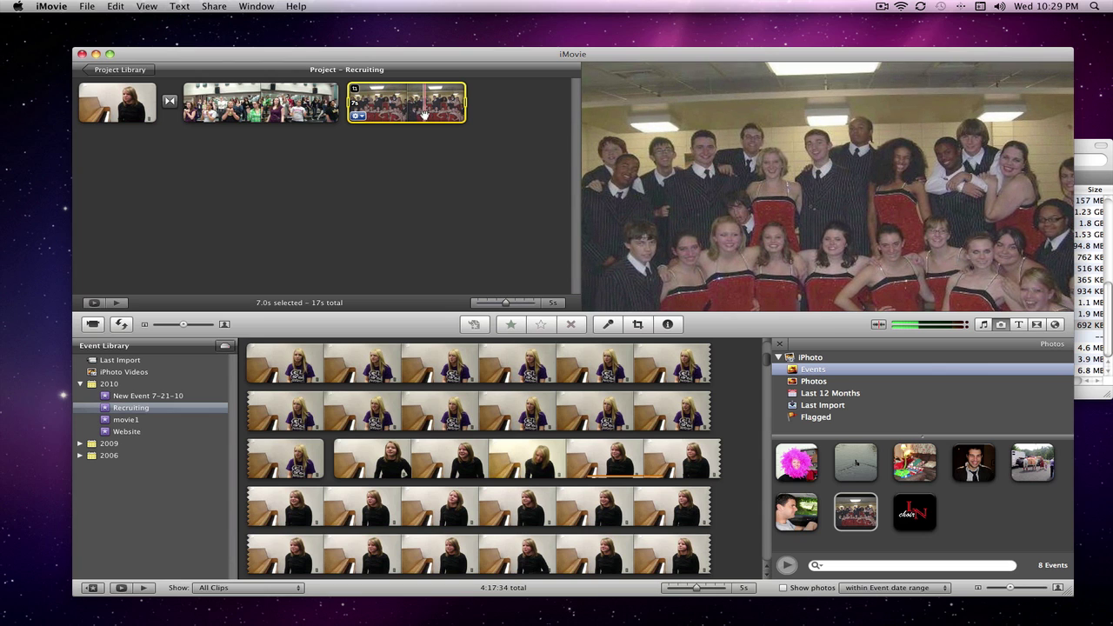
Adjust the photo's Ken Burns effect so the start frame sits at the photo's top edge and the end frame at its bottom edge.
{"action": "left_click", "coordinate": [358, 116]}
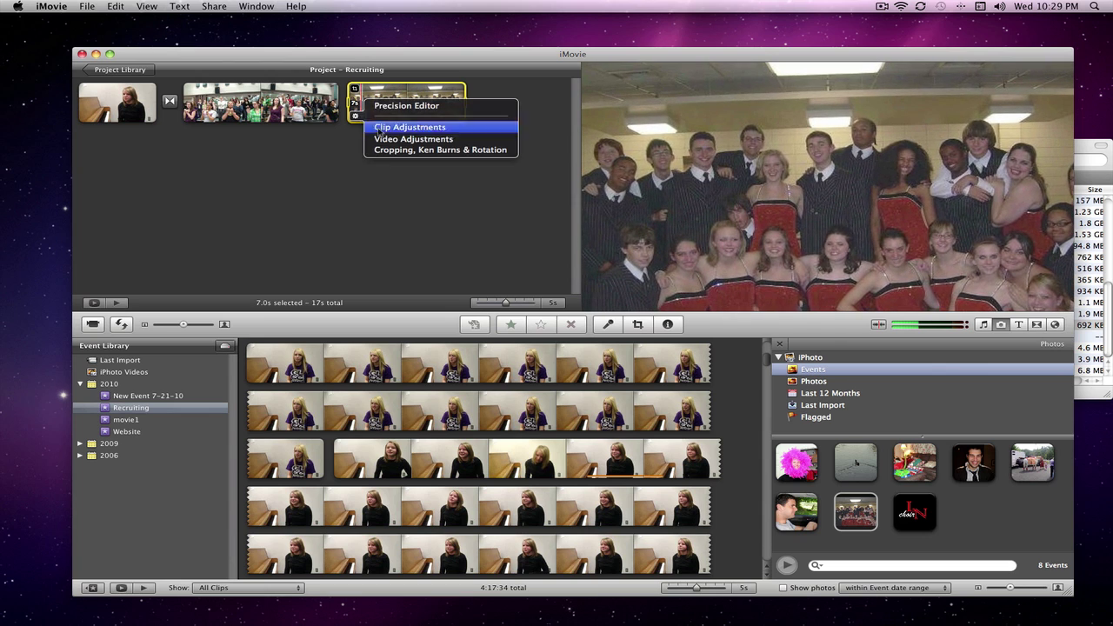
{"action": "left_click", "coordinate": [399, 150]}
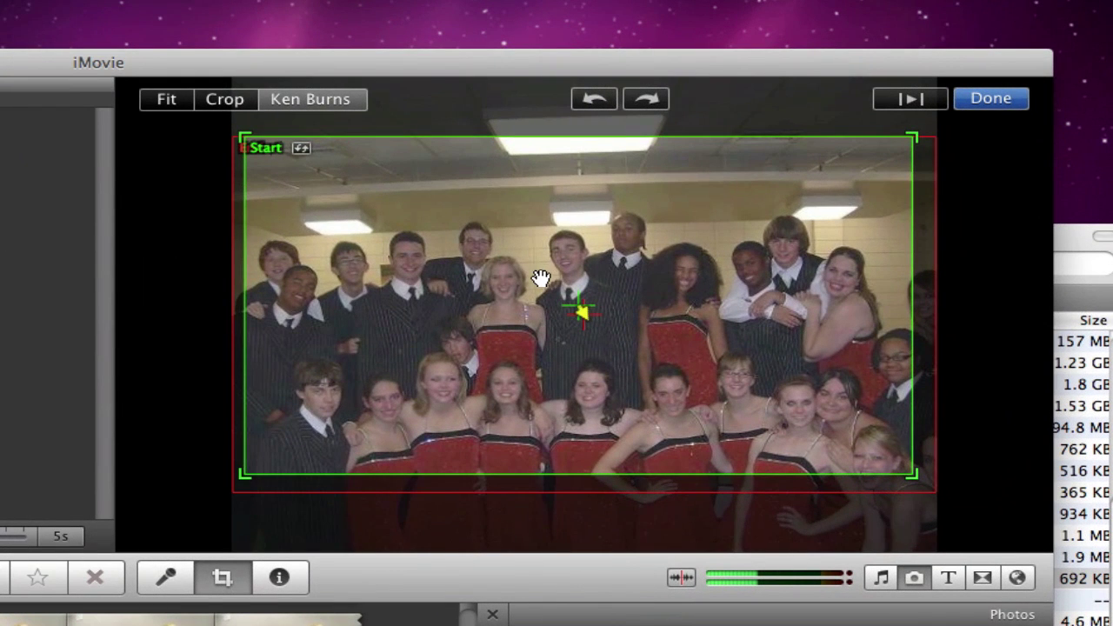
{"action": "left_click_drag", "start_coordinate": [805, 167], "coordinate": [800, 159]}
{"action": "left_click_drag", "start_coordinate": [530, 262], "coordinate": [514, 215]}
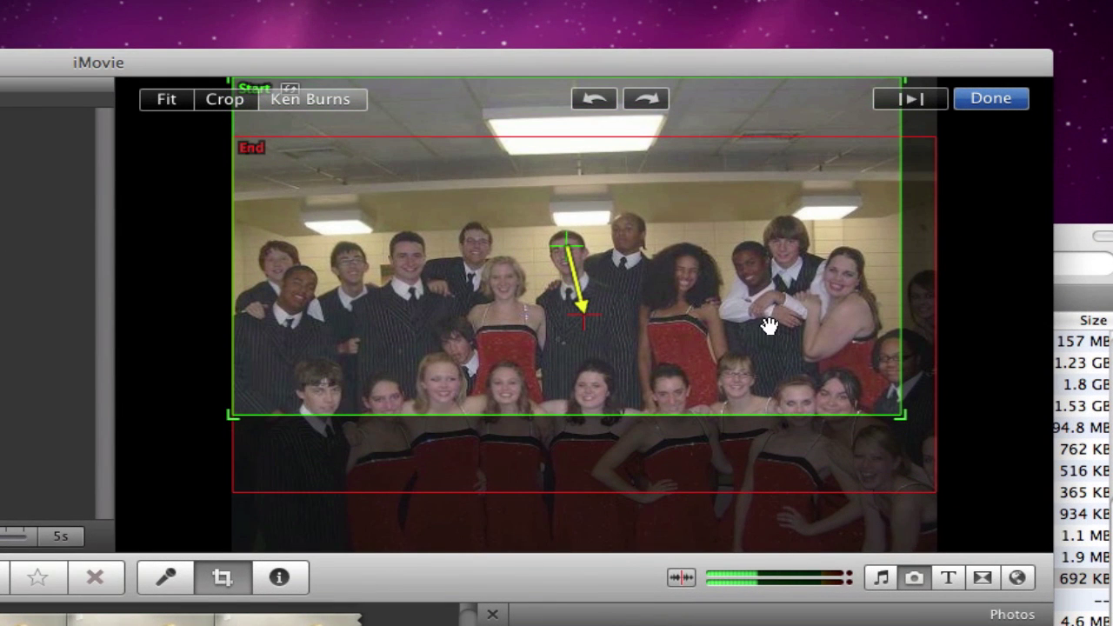
{"action": "left_click", "coordinate": [887, 462]}
{"action": "left_click_drag", "start_coordinate": [514, 246], "coordinate": [599, 350]}
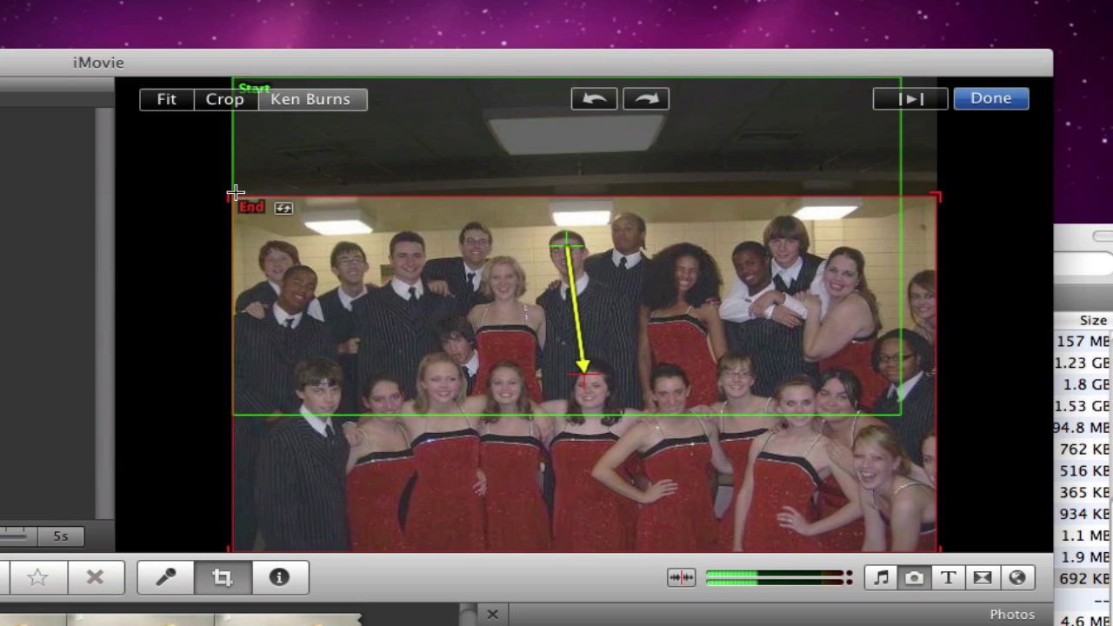
{"action": "left_click", "coordinate": [1016, 104]}
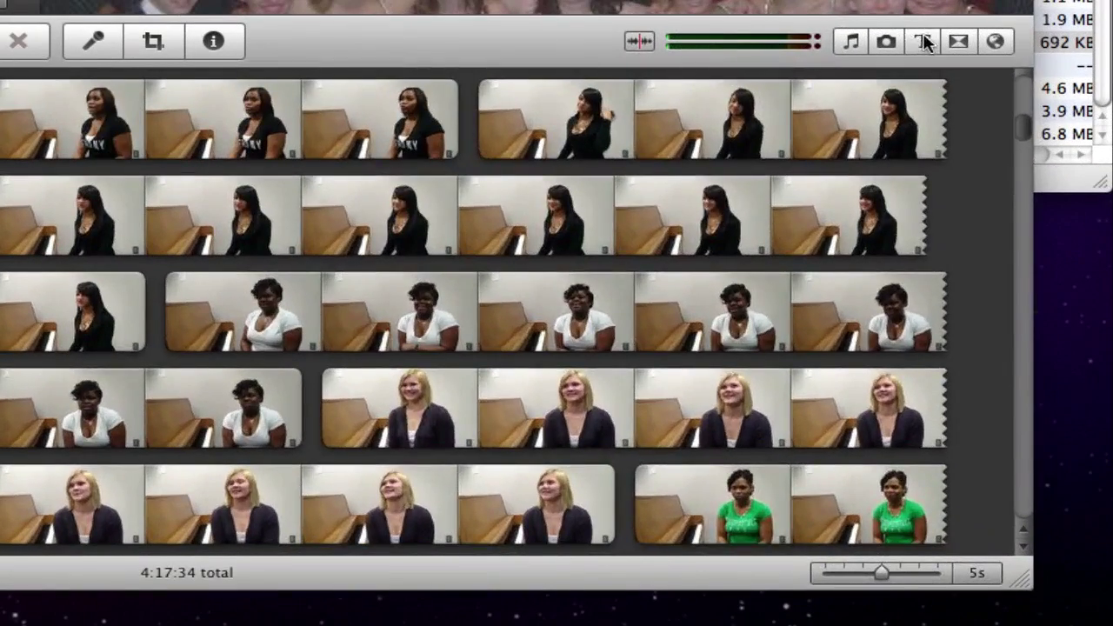
Add an Echo title over the start of the choir group photo in the Recruiting project.
{"action": "left_click", "coordinate": [1020, 324]}
{"action": "scroll", "coordinate": [864, 130], "scroll_direction": "down", "scroll_amount": 3}
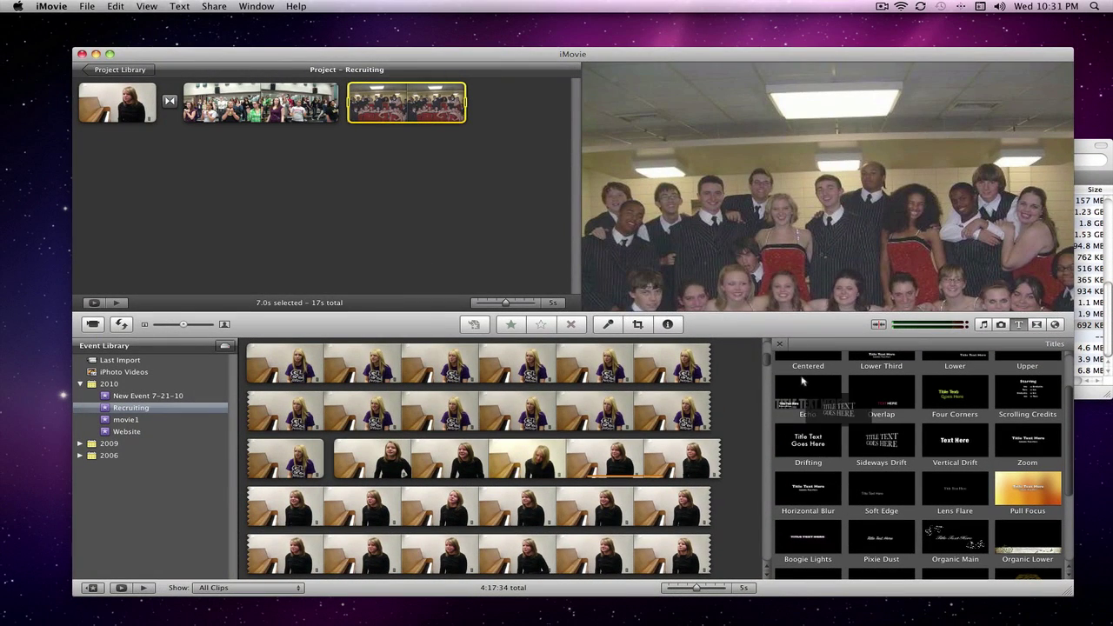
{"action": "left_click_drag", "start_coordinate": [803, 381], "coordinate": [384, 108]}
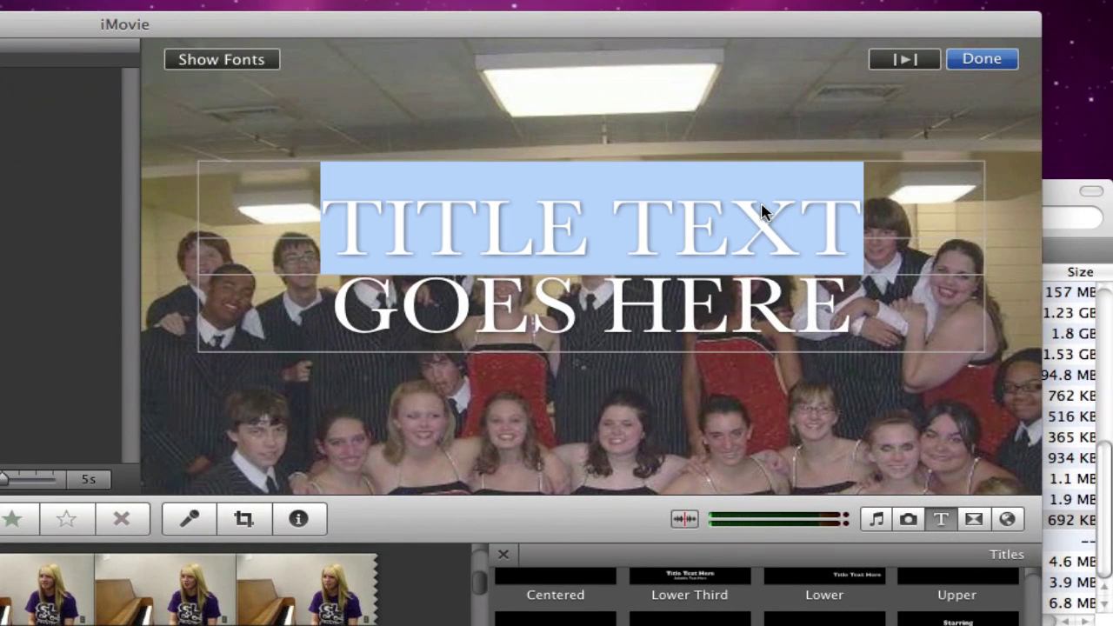
Replace the title's two placeholder lines with "Recruiting" and "Video", and preview the titled photo.
{"action": "type", "text": "Recrui"}
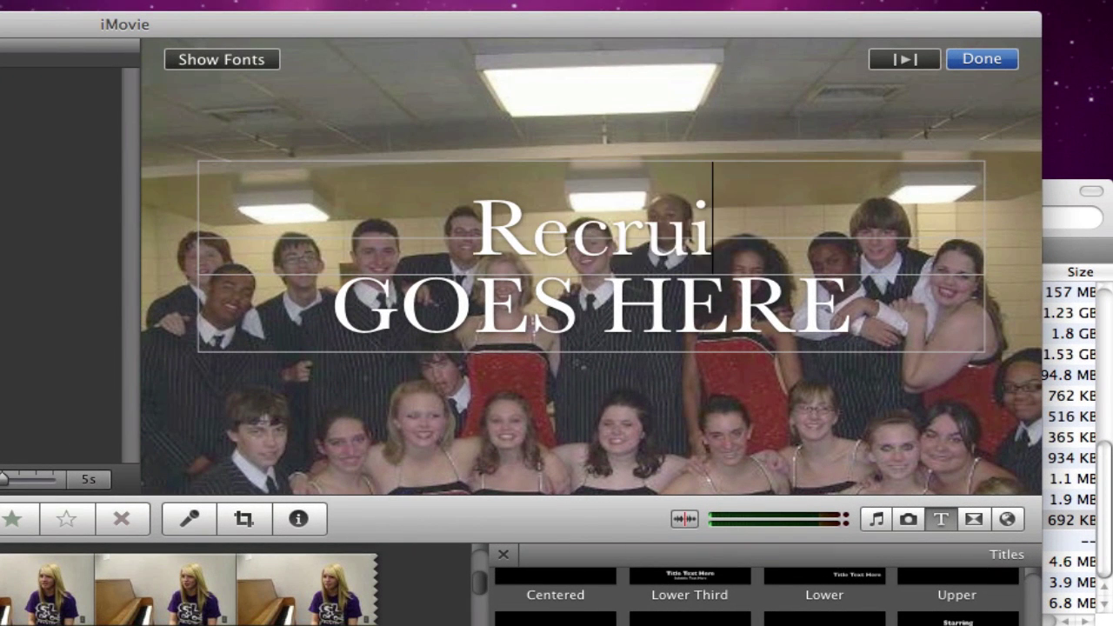
{"action": "type", "text": "ting"}
{"action": "left_click", "coordinate": [889, 307]}
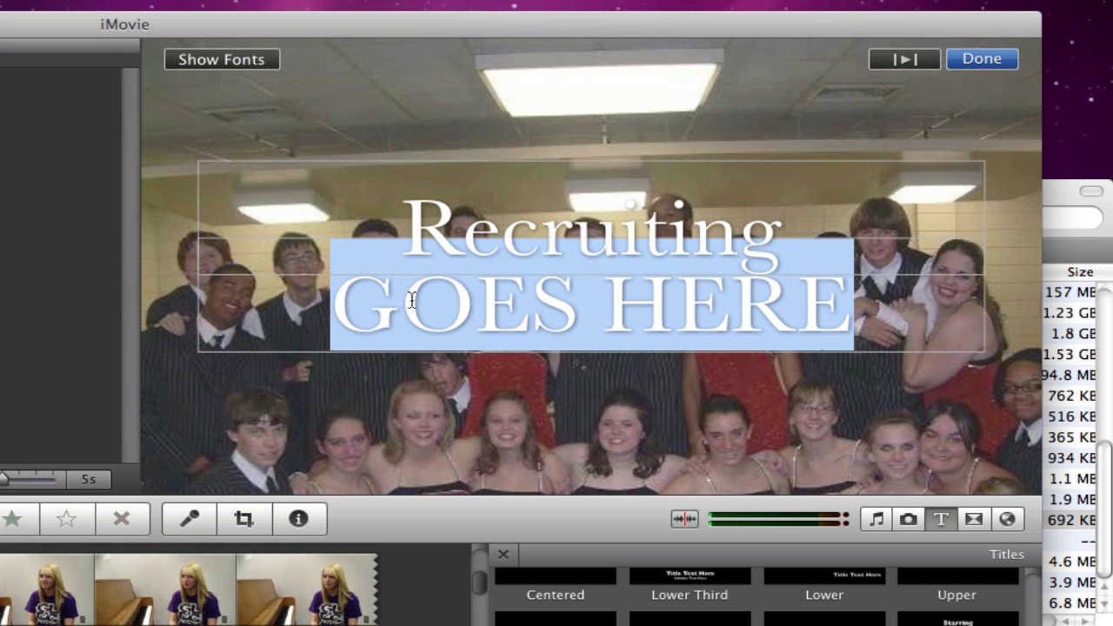
{"action": "type", "text": "Video"}
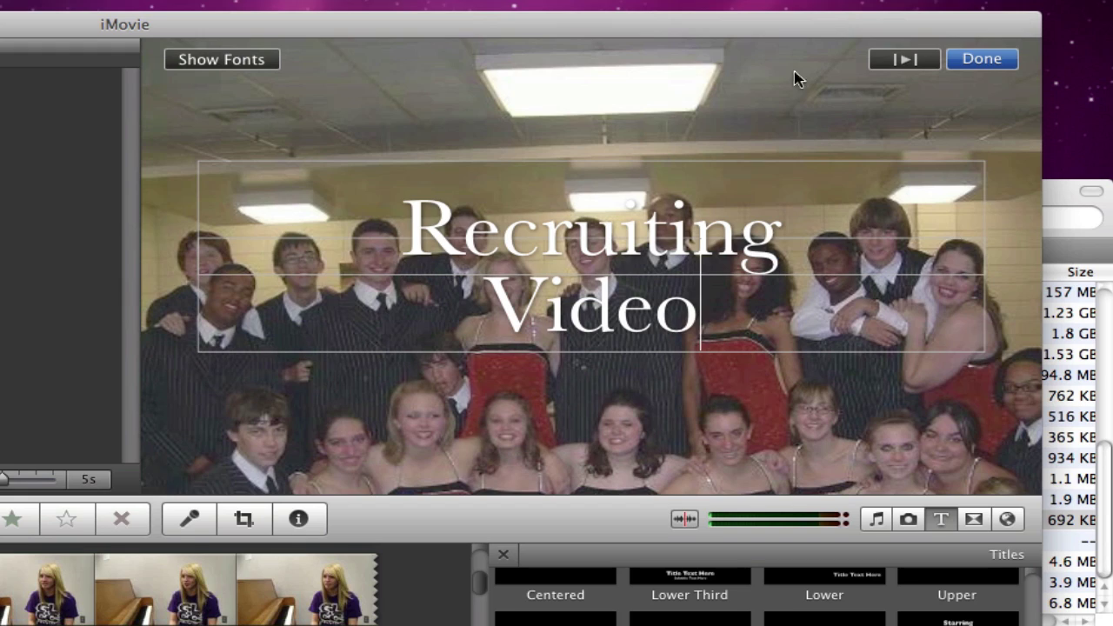
{"action": "left_click", "coordinate": [983, 59]}
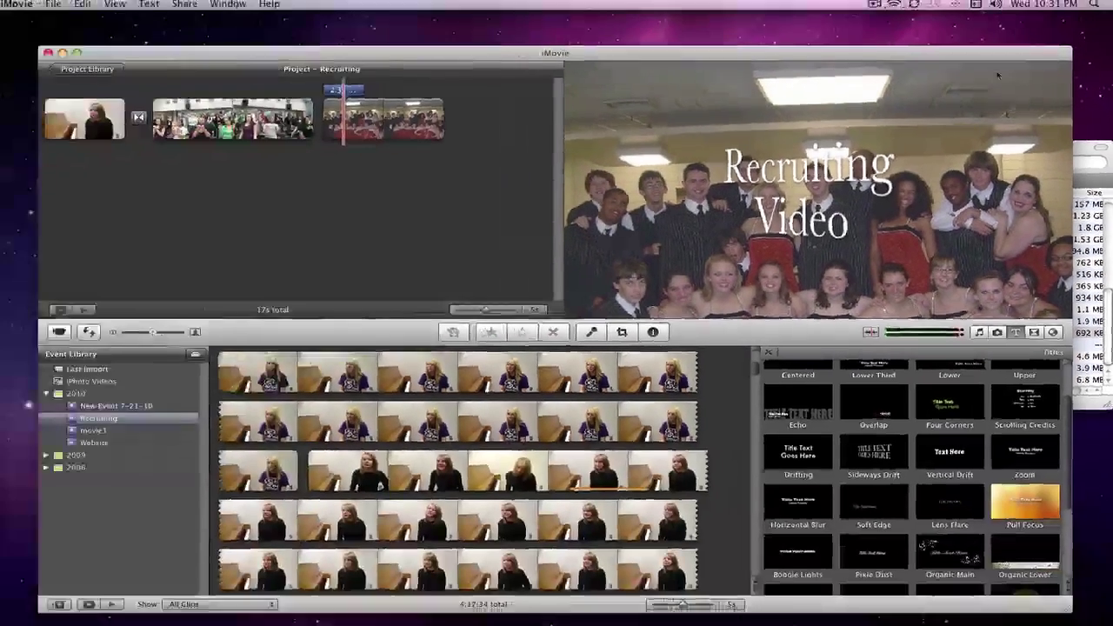
{"action": "key", "text": "space"}
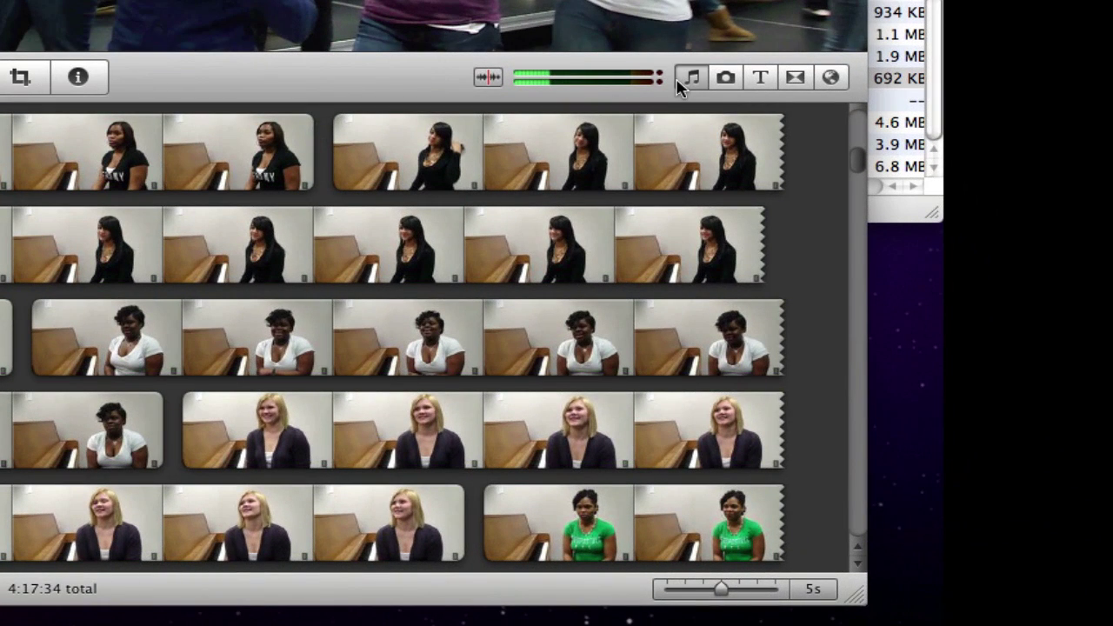
Search the iTunes music for "Winter Games" and add the 0:38 version to the Recruiting project as background music.
{"action": "left_click", "coordinate": [688, 78]}
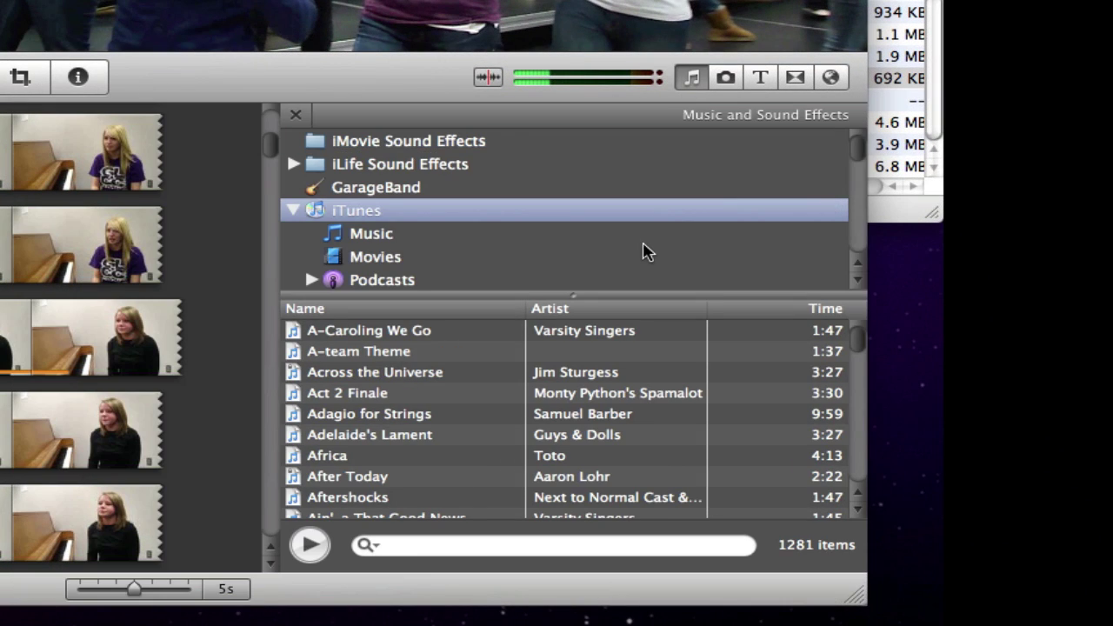
{"action": "left_click", "coordinate": [465, 546]}
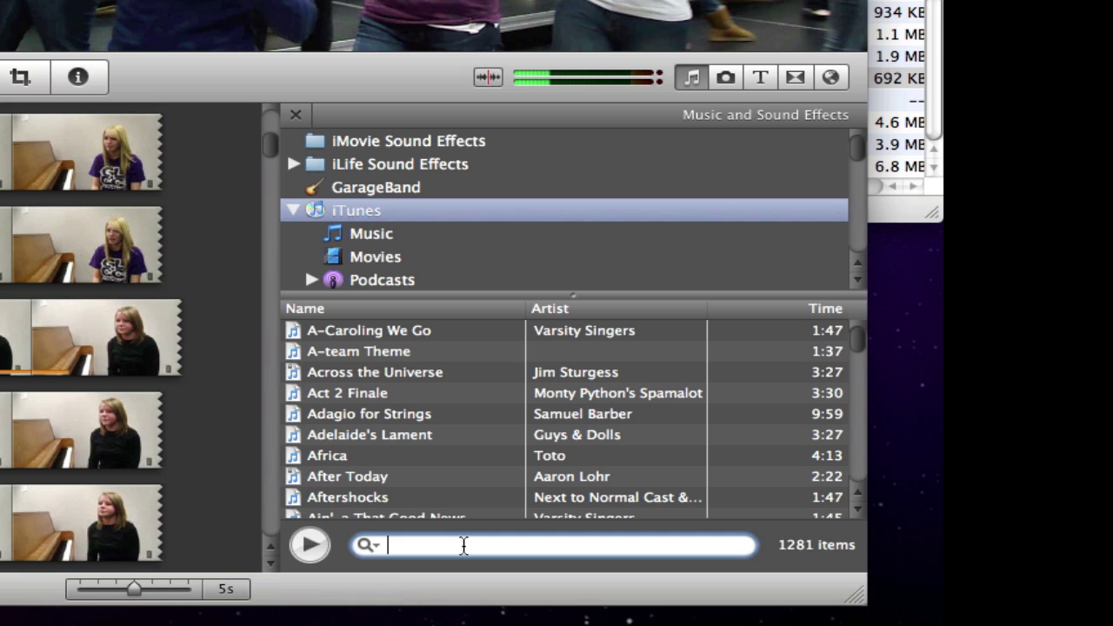
{"action": "type", "text": "Winter Games"}
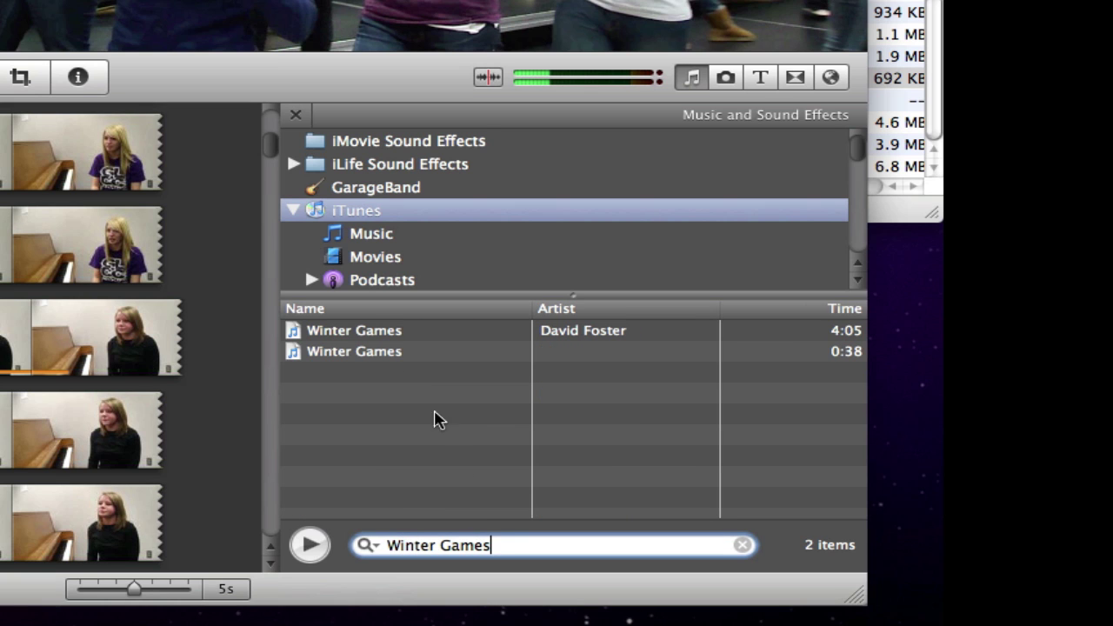
{"action": "left_click", "coordinate": [417, 358]}
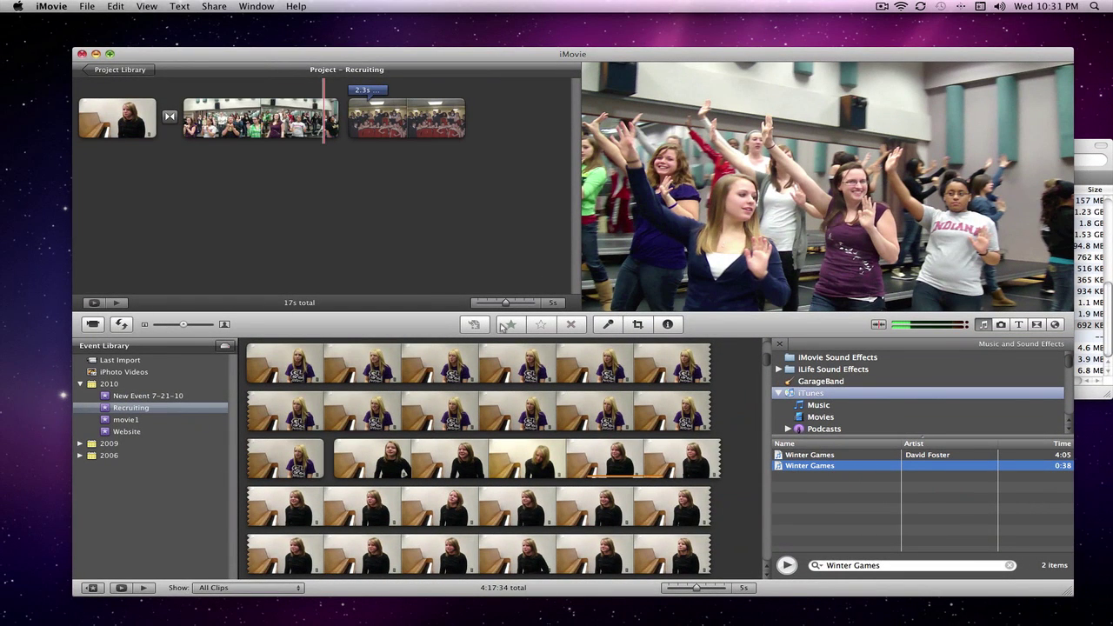
{"action": "left_click_drag", "start_coordinate": [500, 328], "coordinate": [108, 159]}
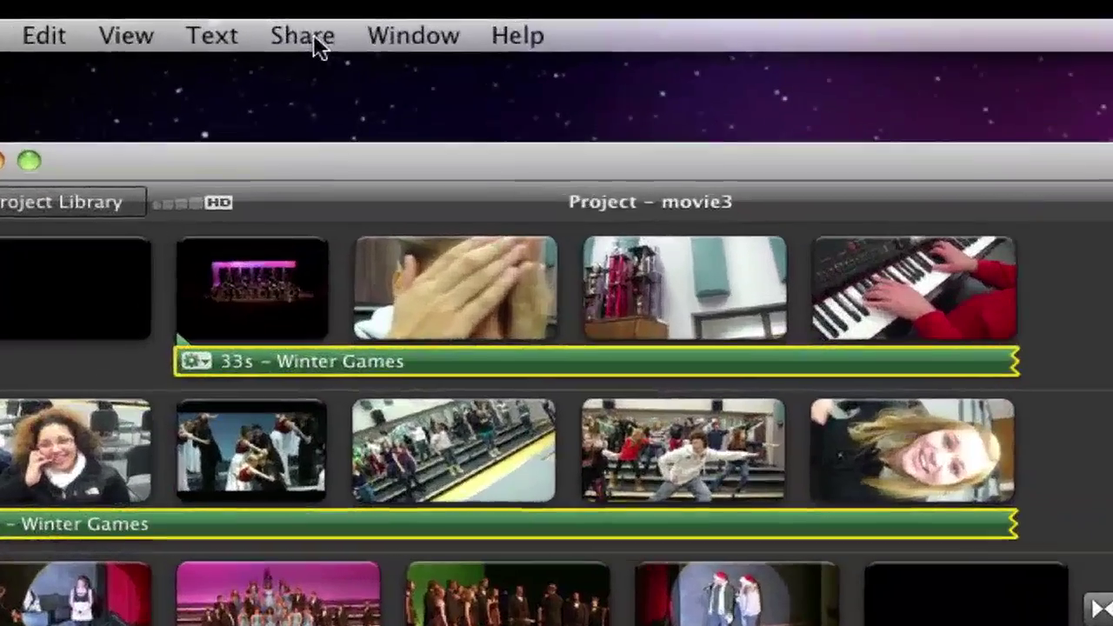
Start exporting the movie3 project with Export Movie.
{"action": "left_click", "coordinate": [220, 8]}
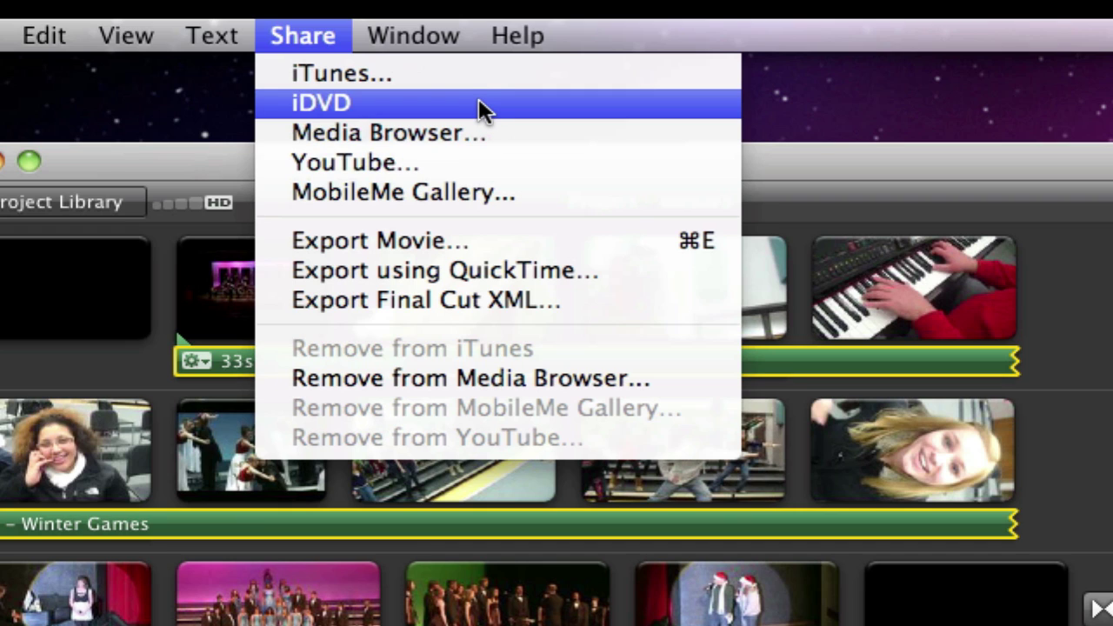
{"action": "left_click", "coordinate": [480, 232]}
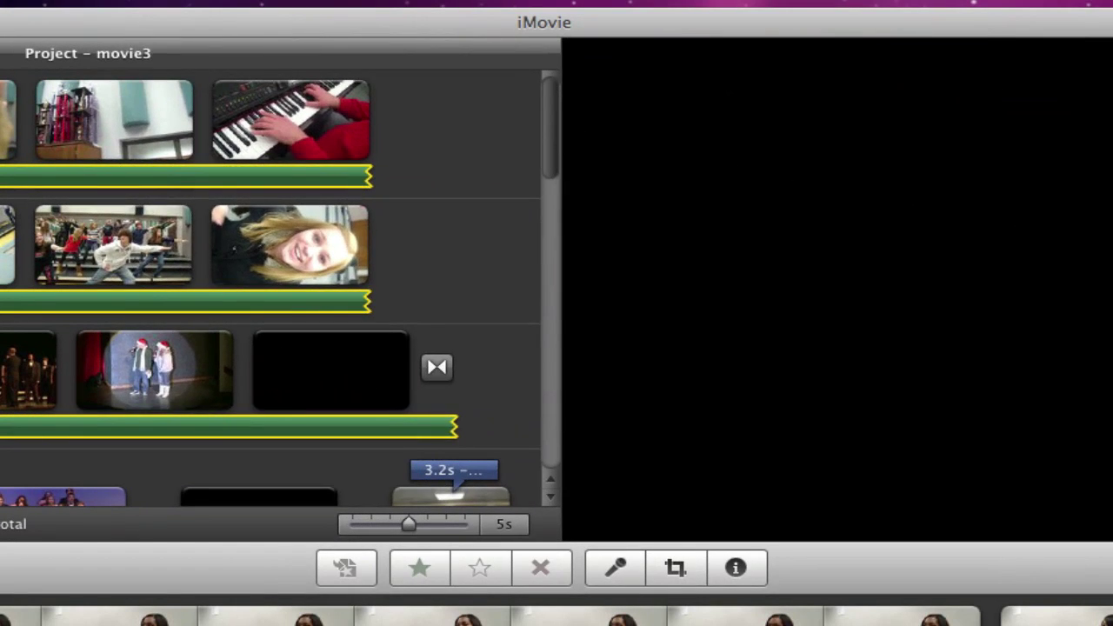